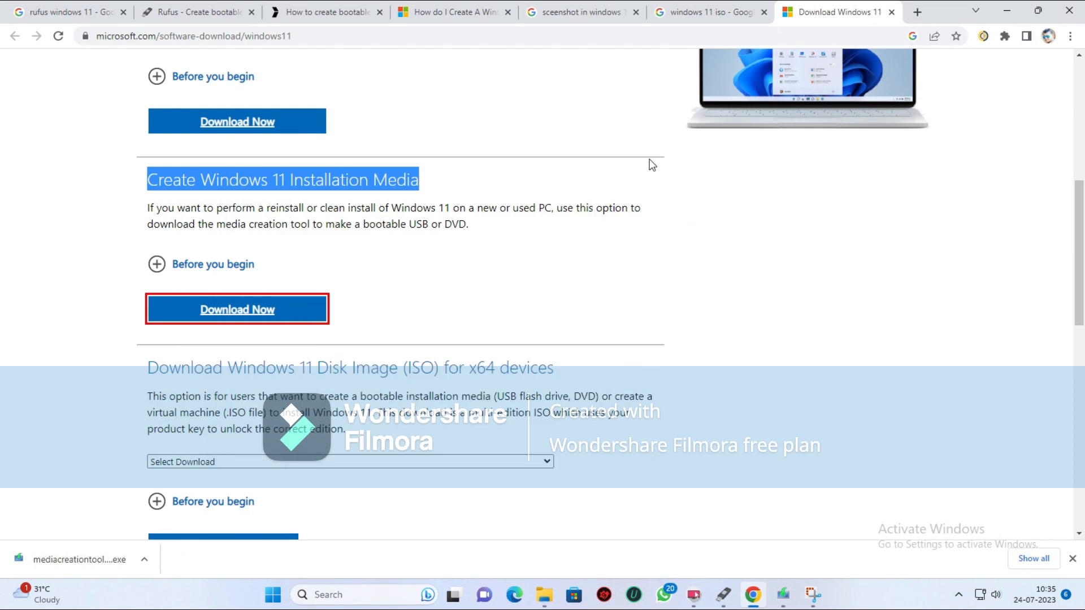
Search Google for "windows 11 iso" and open Microsoft's Download Windows 11 page
{"action": "left_click", "coordinate": [739, 12]}
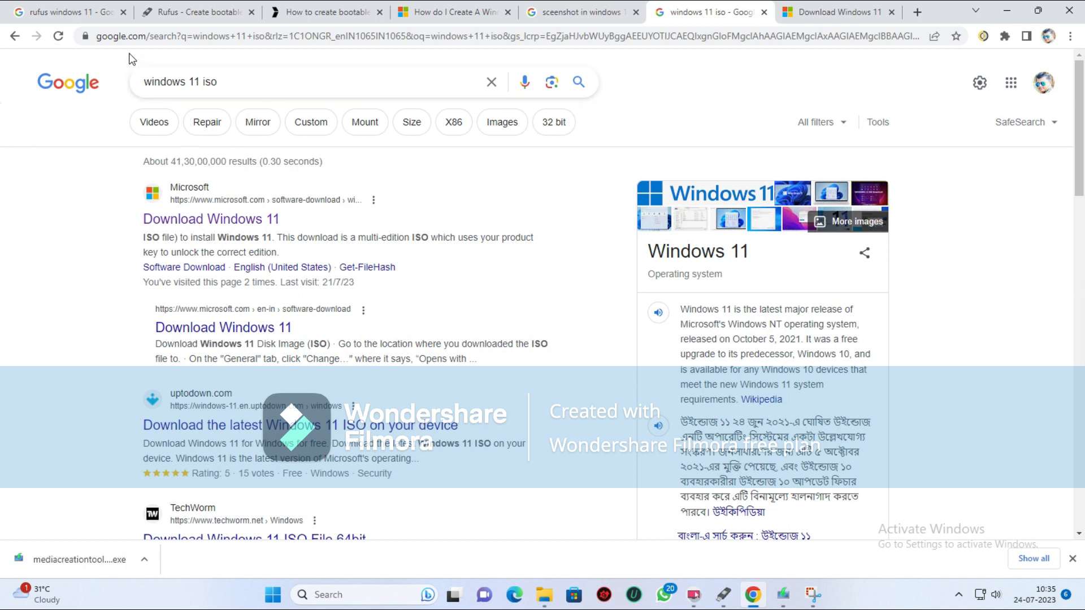
{"action": "left_click", "coordinate": [918, 12]}
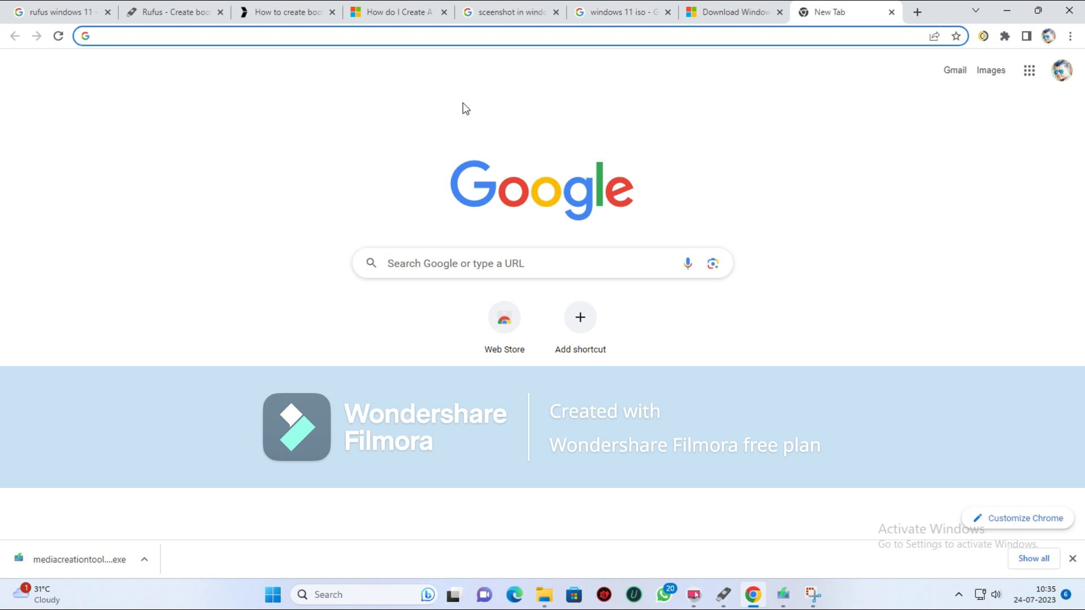
{"action": "type", "text": "windows"}
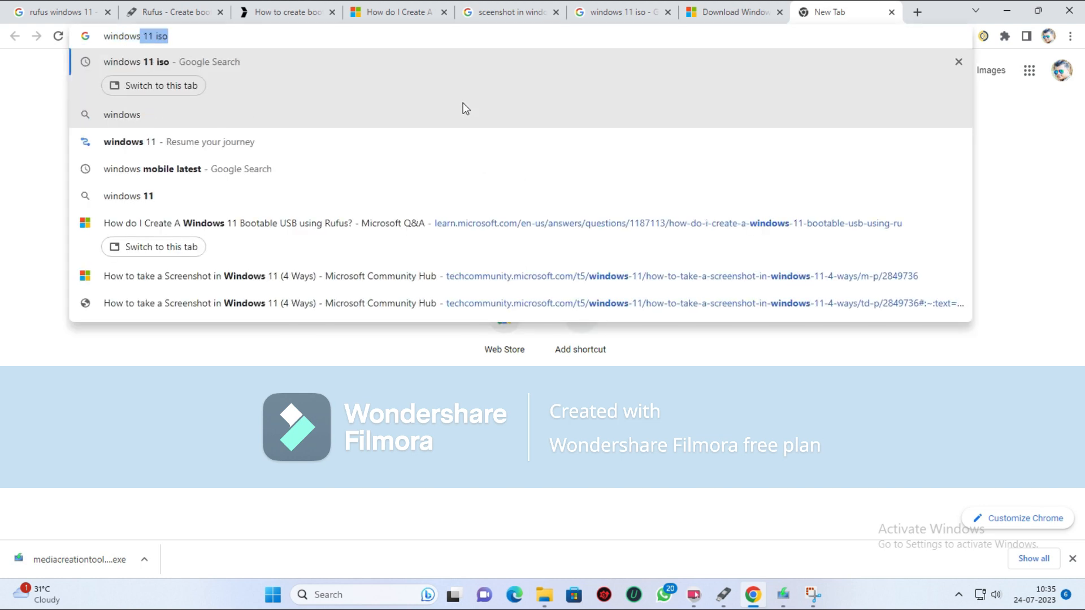
{"action": "key", "text": "Return"}
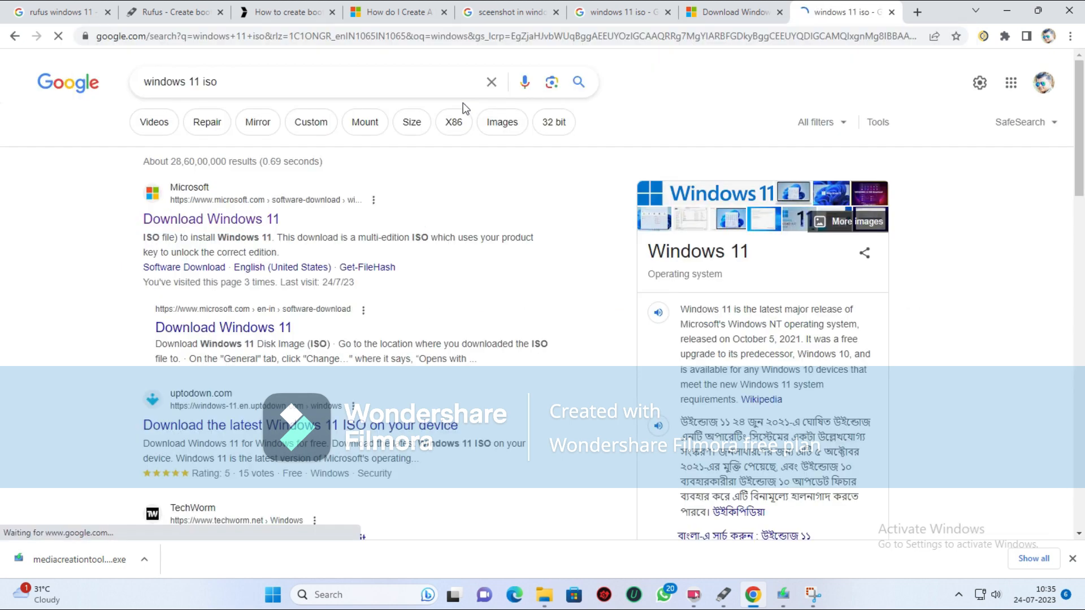
{"action": "left_click", "coordinate": [226, 220]}
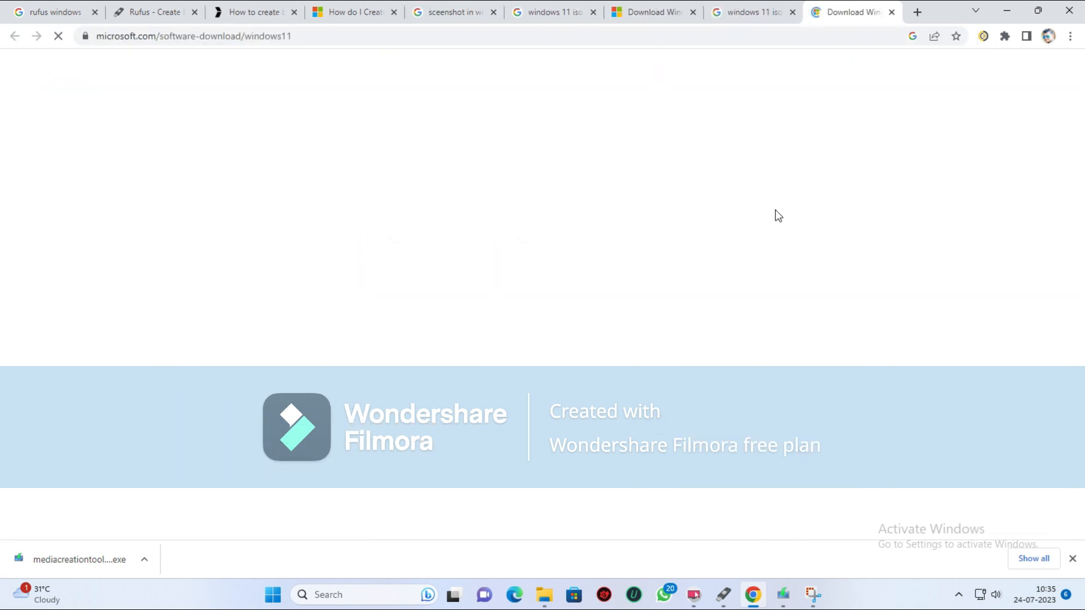
Download the media creation tool offered under Create Windows 11 Installation Media
{"action": "scroll", "coordinate": [483, 327], "scroll_direction": "down", "scroll_amount": 6}
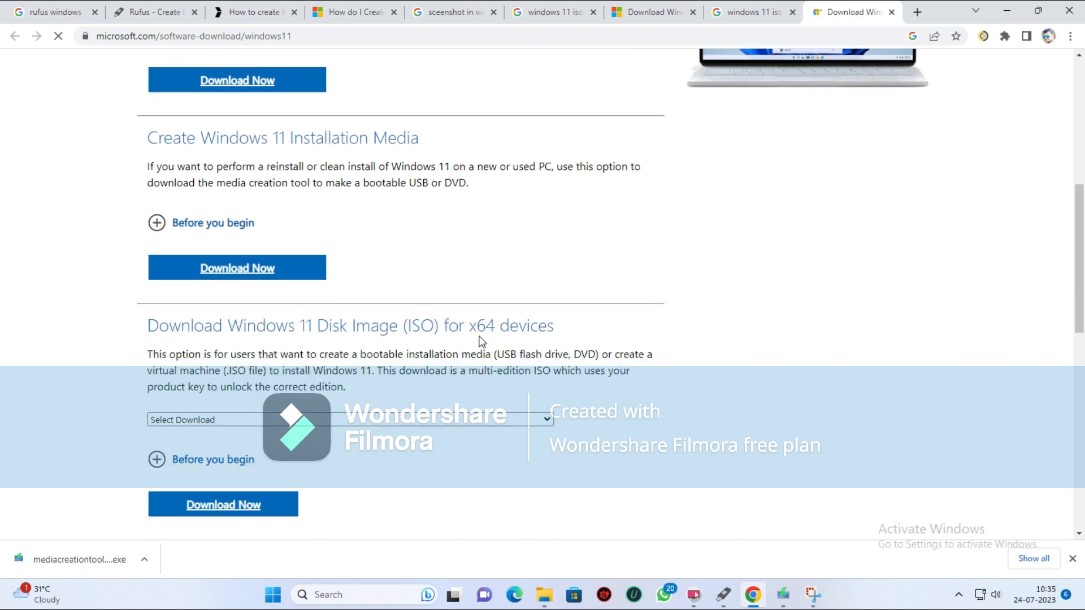
{"action": "left_click_drag", "start_coordinate": [148, 133], "coordinate": [477, 191]}
{"action": "left_click", "coordinate": [477, 192]}
{"action": "left_click", "coordinate": [325, 276]}
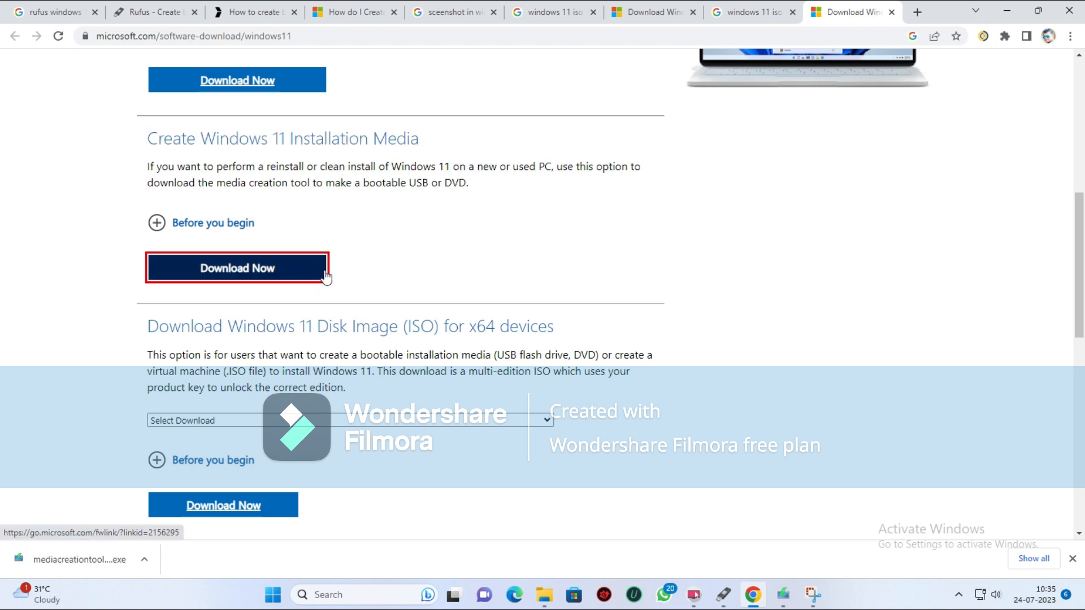
{"action": "left_click", "coordinate": [283, 274]}
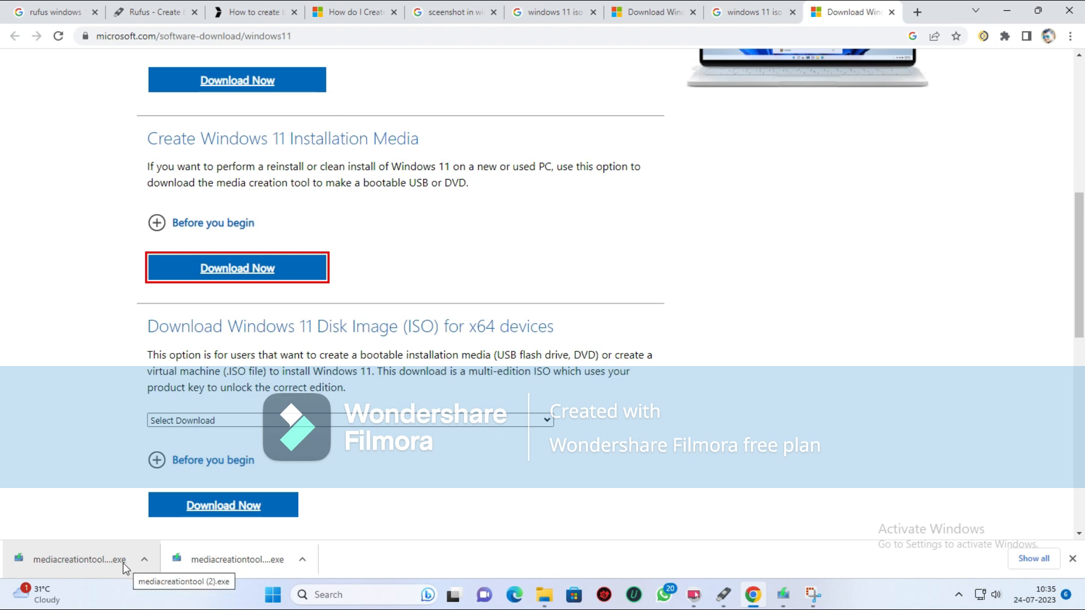
Run the downloaded media creation tool and open the saved Windows 11 Setup.iso location from the Windows 11 Setup window
{"action": "left_click", "coordinate": [85, 559]}
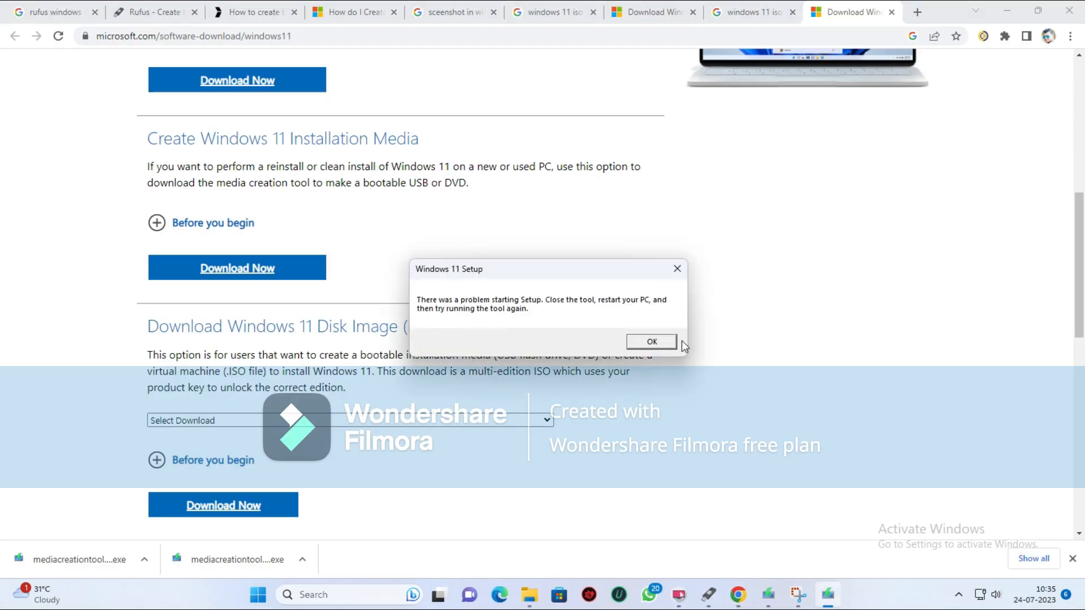
{"action": "left_click", "coordinate": [675, 341]}
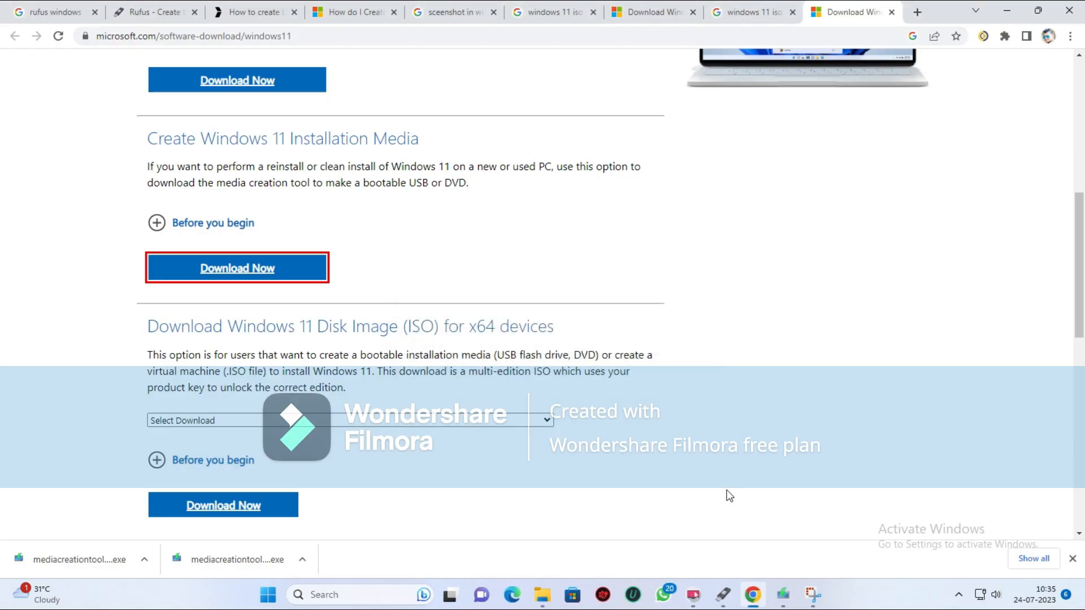
{"action": "left_click", "coordinate": [783, 600]}
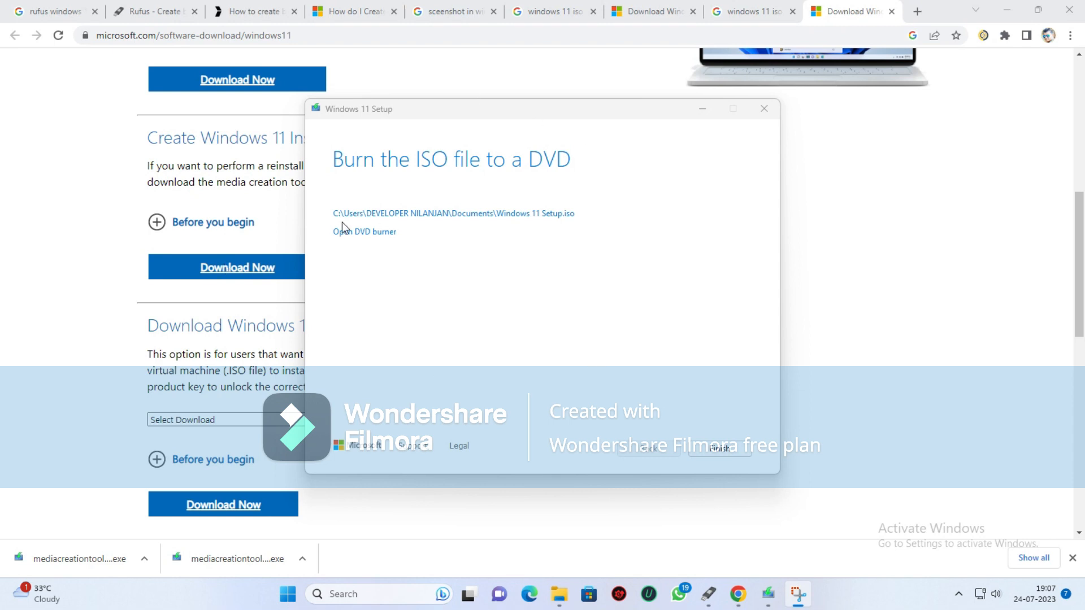
{"action": "left_click", "coordinate": [560, 218]}
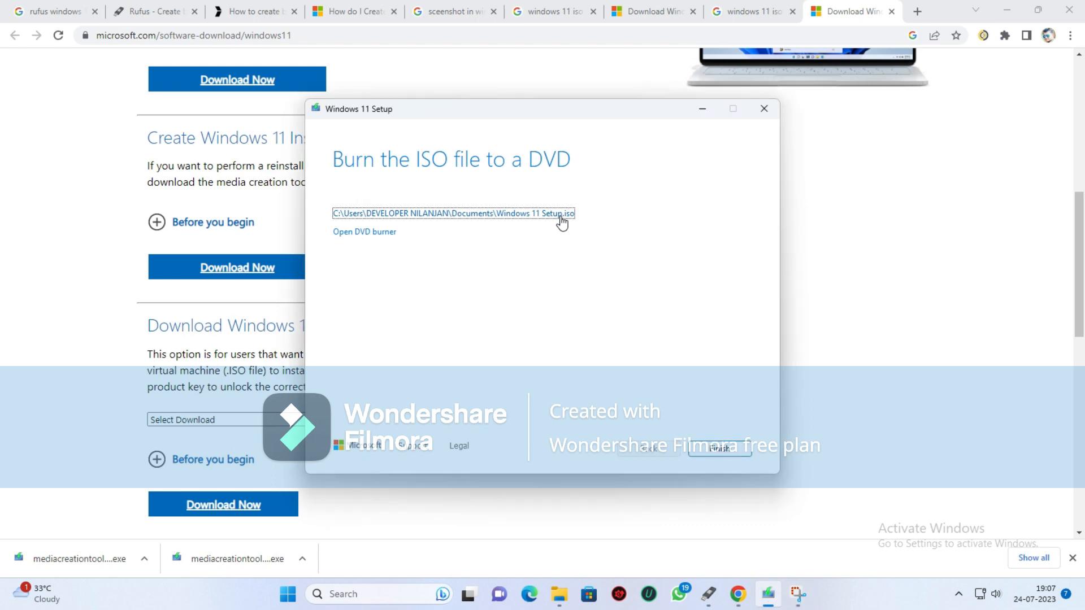
{"action": "left_click", "coordinate": [782, 182]}
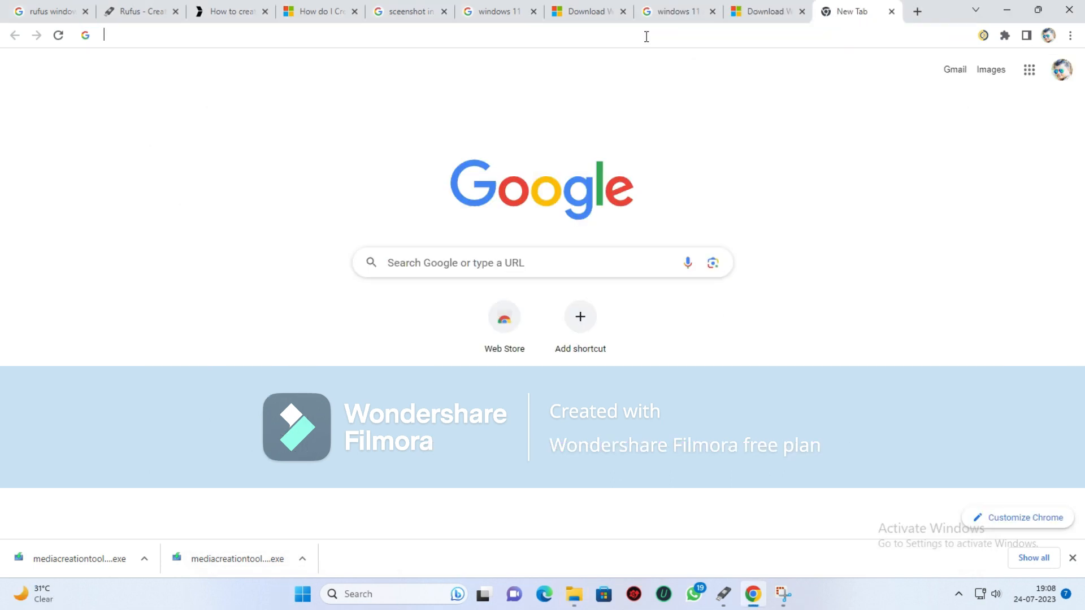
Search Google for "rufus" and open the official rufus.ie website
{"action": "left_click", "coordinate": [647, 35]}
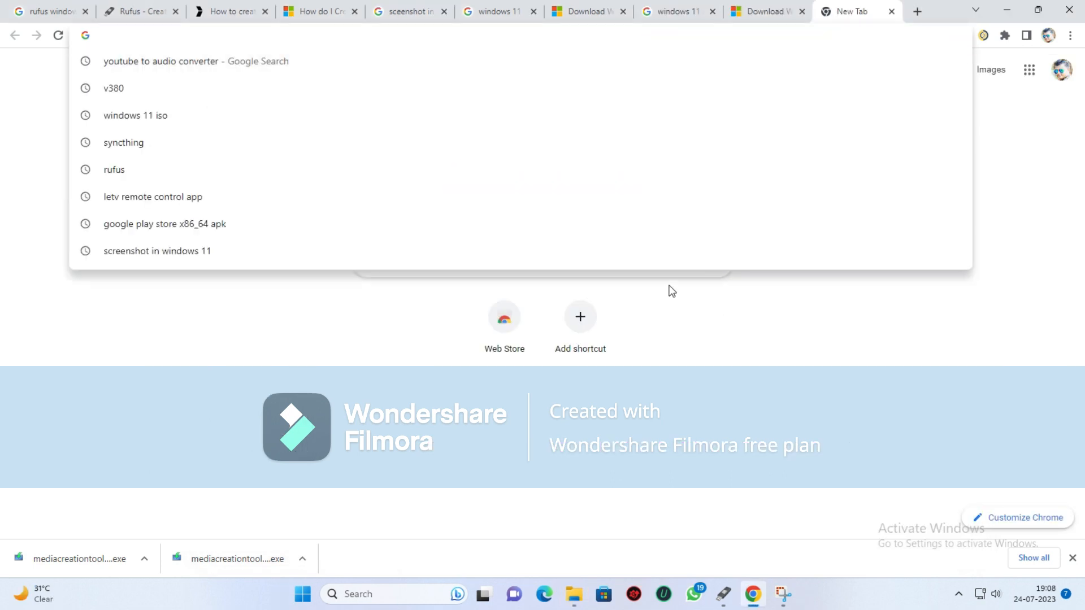
{"action": "type", "text": "ruf"}
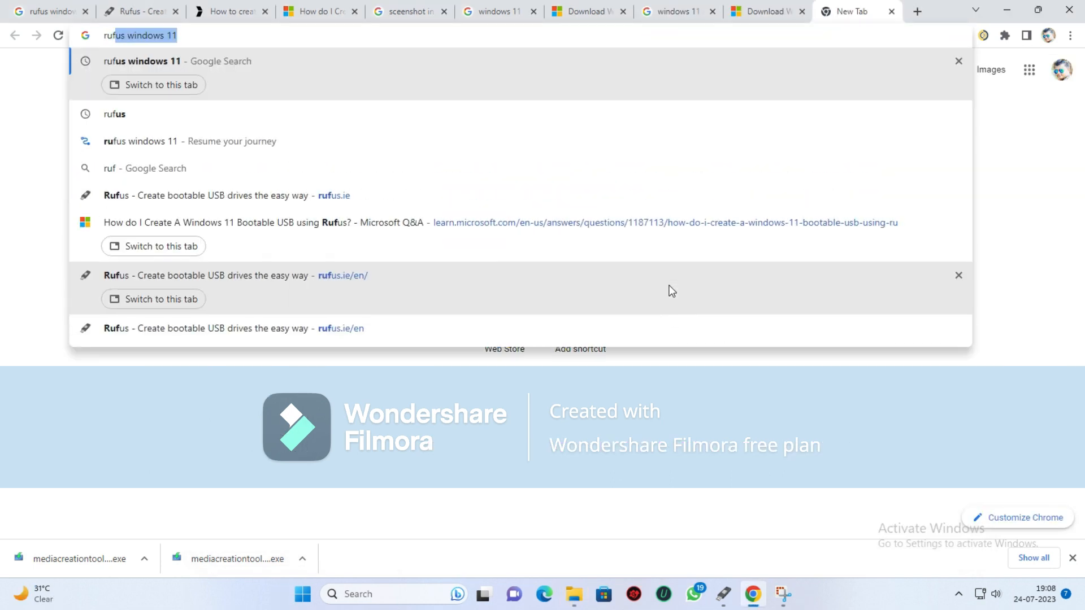
{"action": "type", "text": "us"}
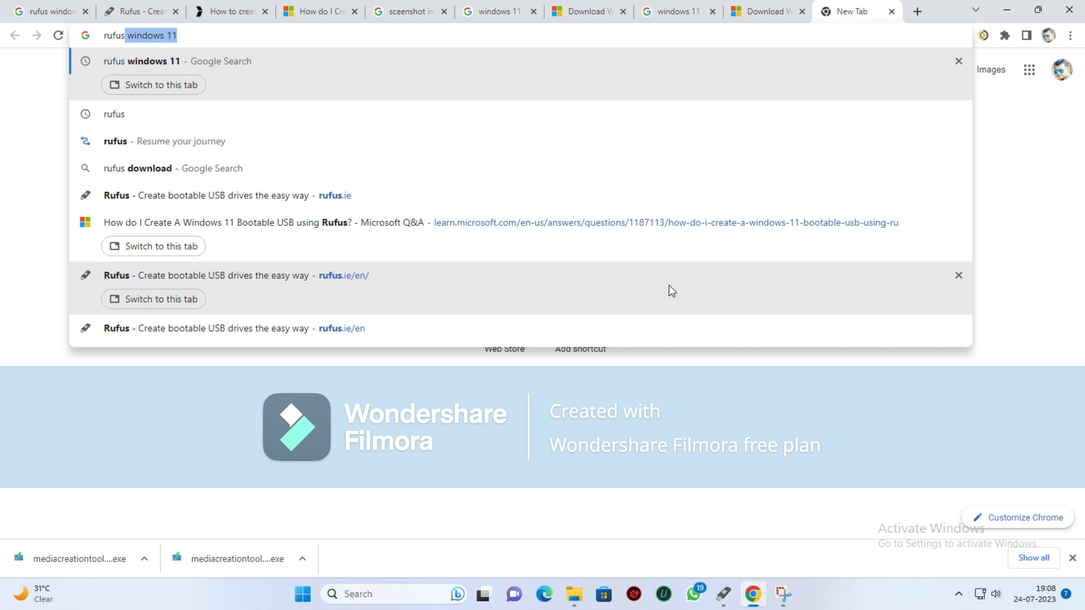
{"action": "key", "text": "Delete"}
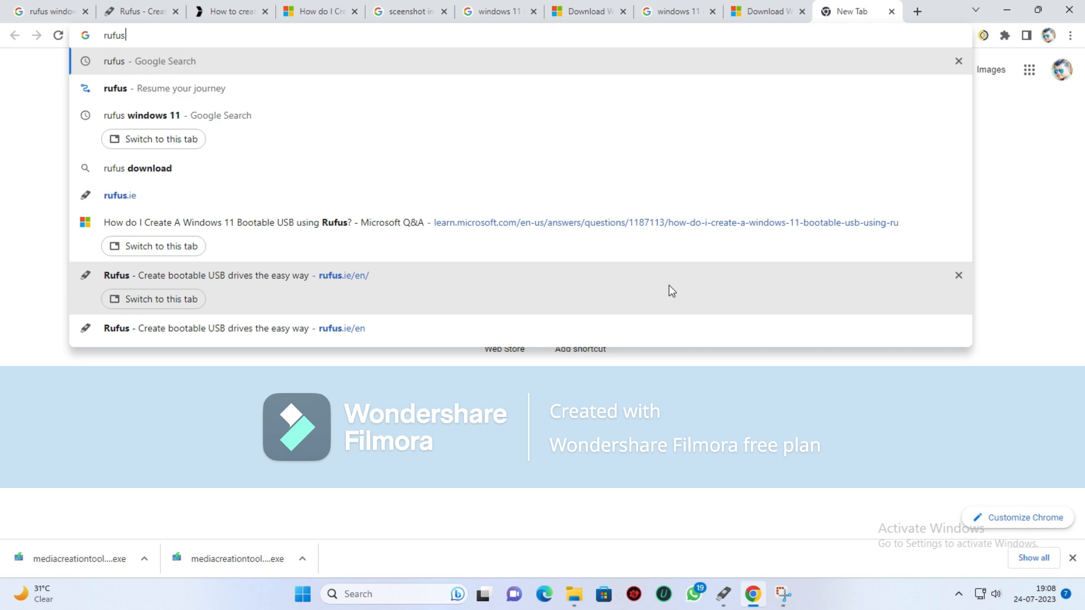
{"action": "key", "text": "Return"}
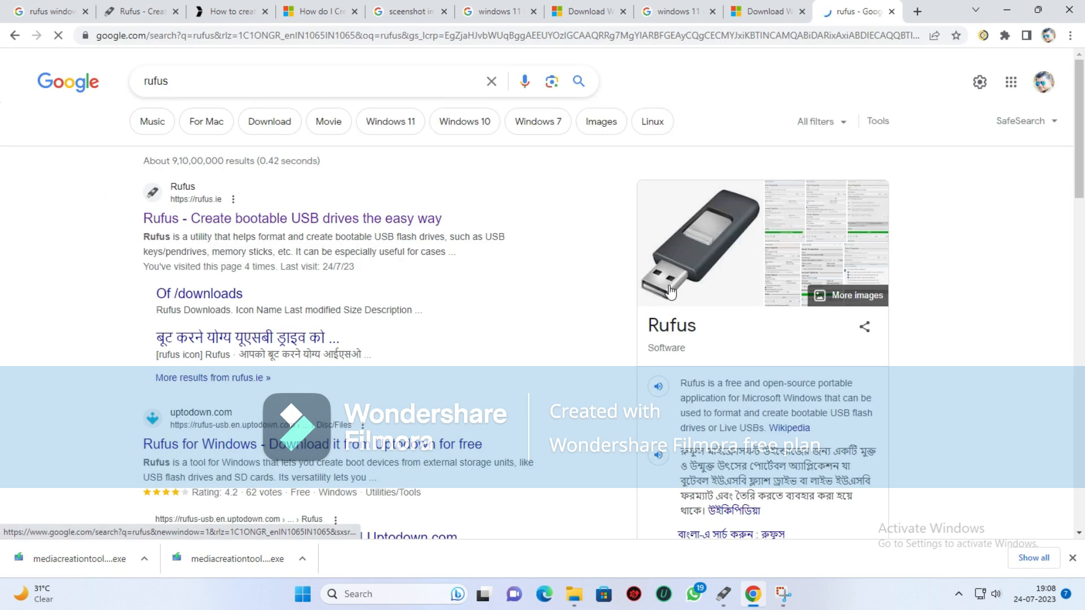
{"action": "left_click", "coordinate": [398, 218]}
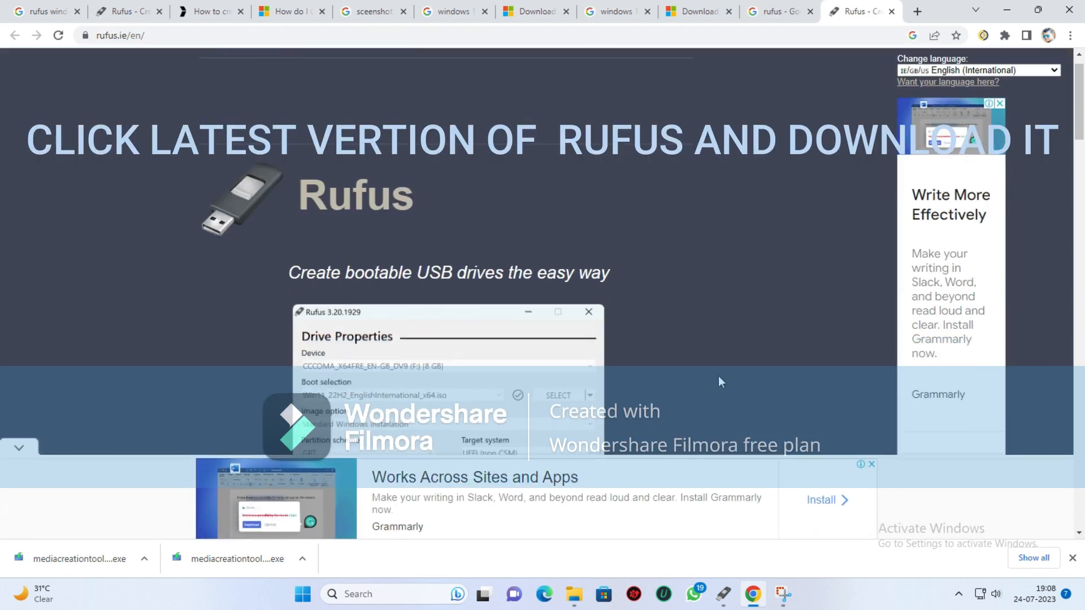
Download the standard Windows x64 release rufus-4.1.exe, dismissing the advertisement
{"action": "scroll", "coordinate": [719, 380], "scroll_direction": "down", "scroll_amount": 10}
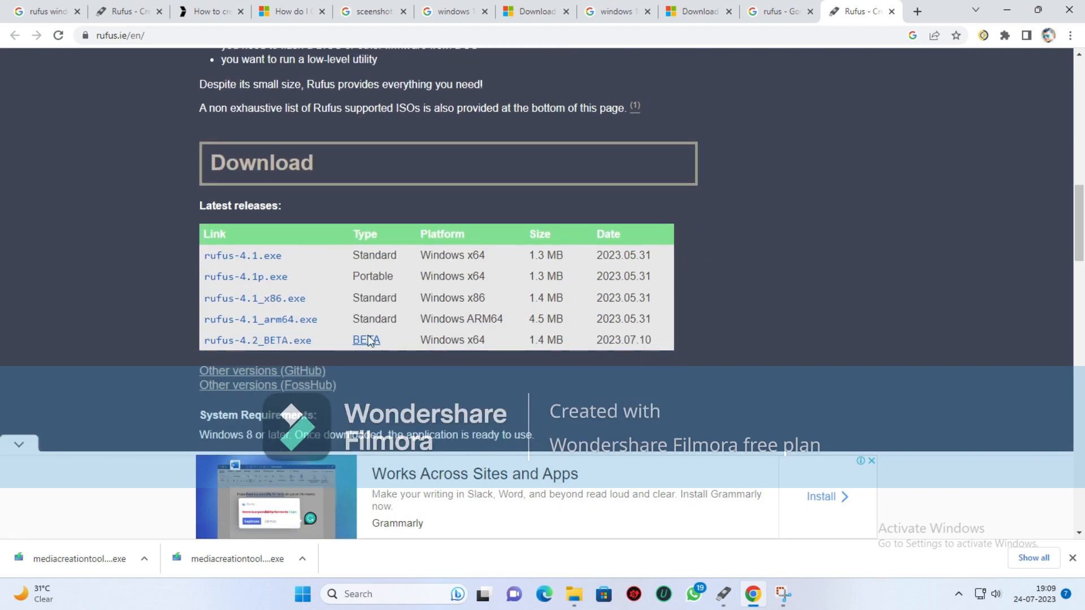
{"action": "left_click_drag", "start_coordinate": [290, 259], "coordinate": [208, 255]}
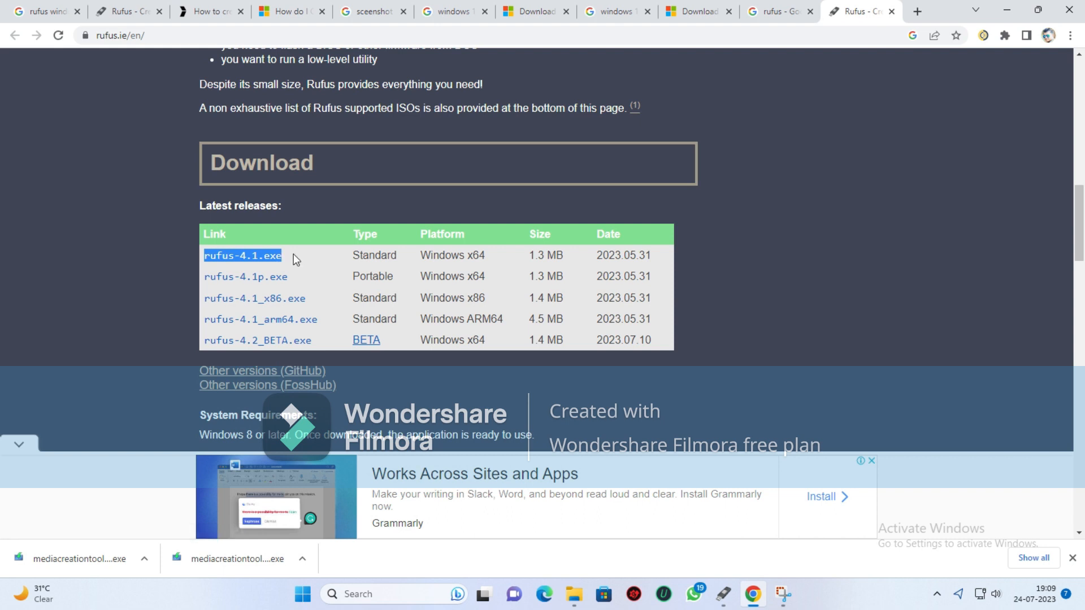
{"action": "left_click", "coordinate": [270, 261]}
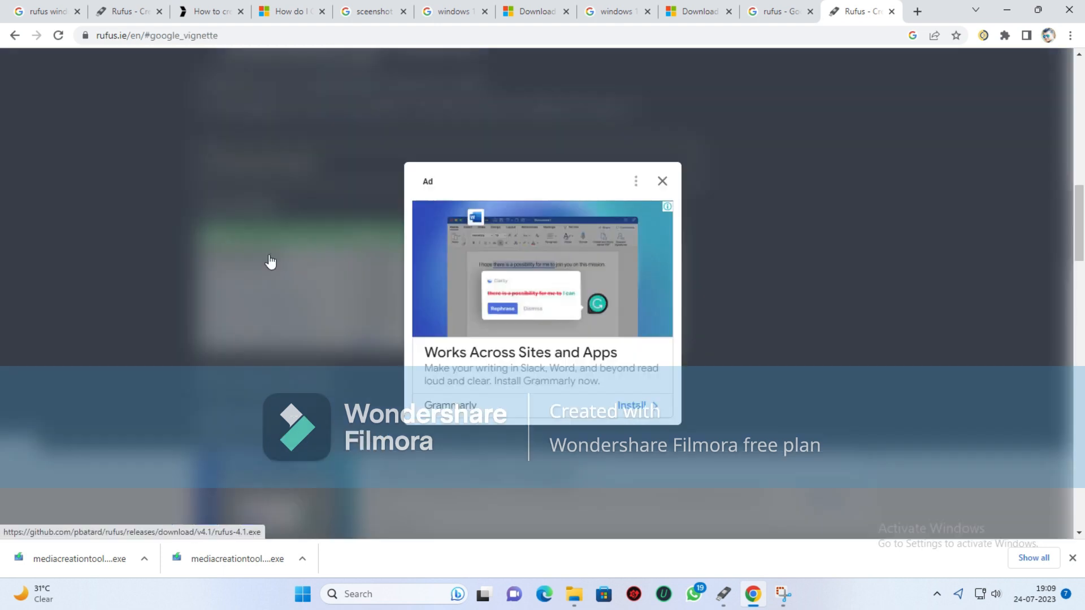
{"action": "left_click", "coordinate": [662, 182]}
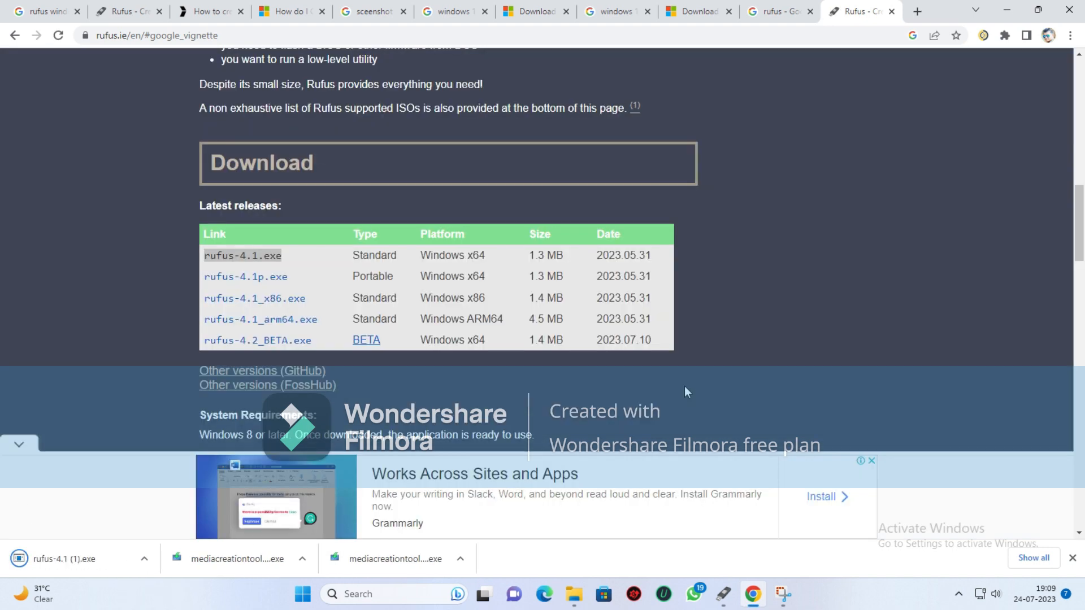
Launch the downloaded Rufus 4.1 and choose the ESD-ISO (F:) flash drive as the device
{"action": "left_click", "coordinate": [46, 556]}
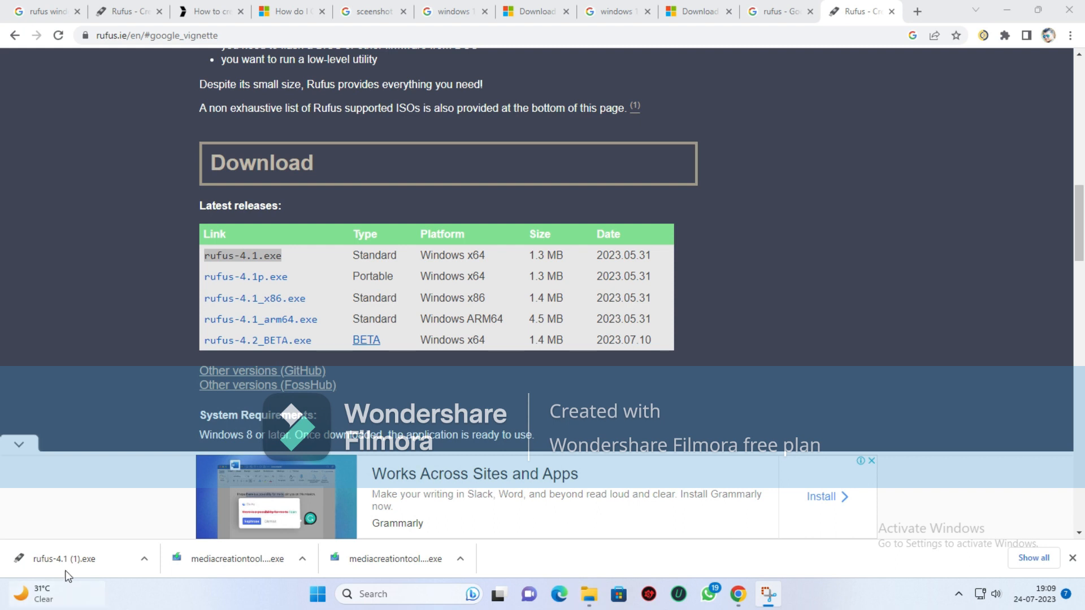
{"action": "left_click", "coordinate": [80, 559]}
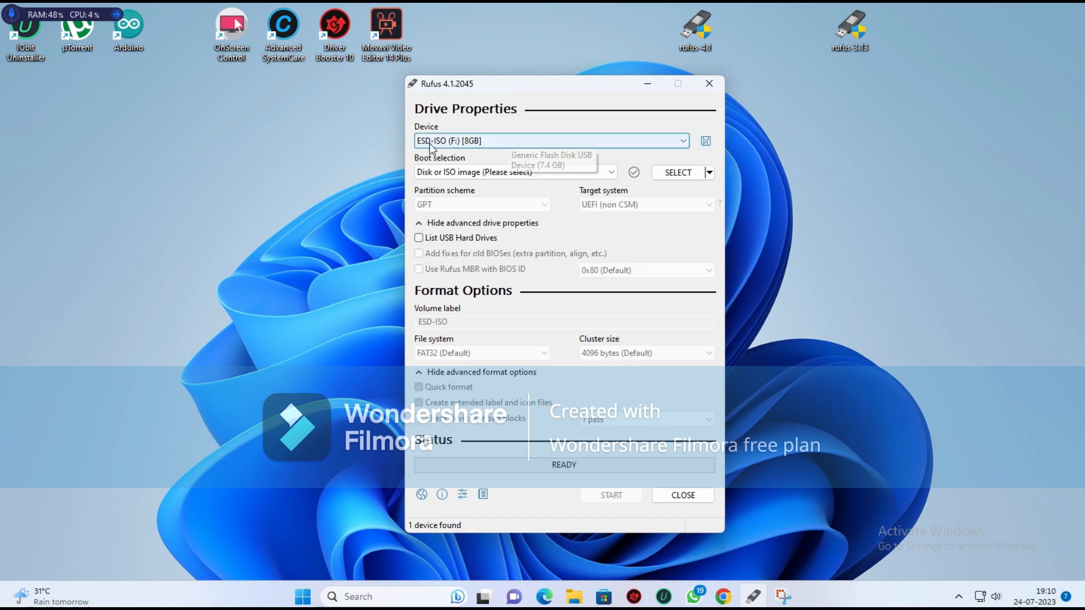
{"action": "left_click", "coordinate": [684, 141]}
{"action": "left_click", "coordinate": [684, 142]}
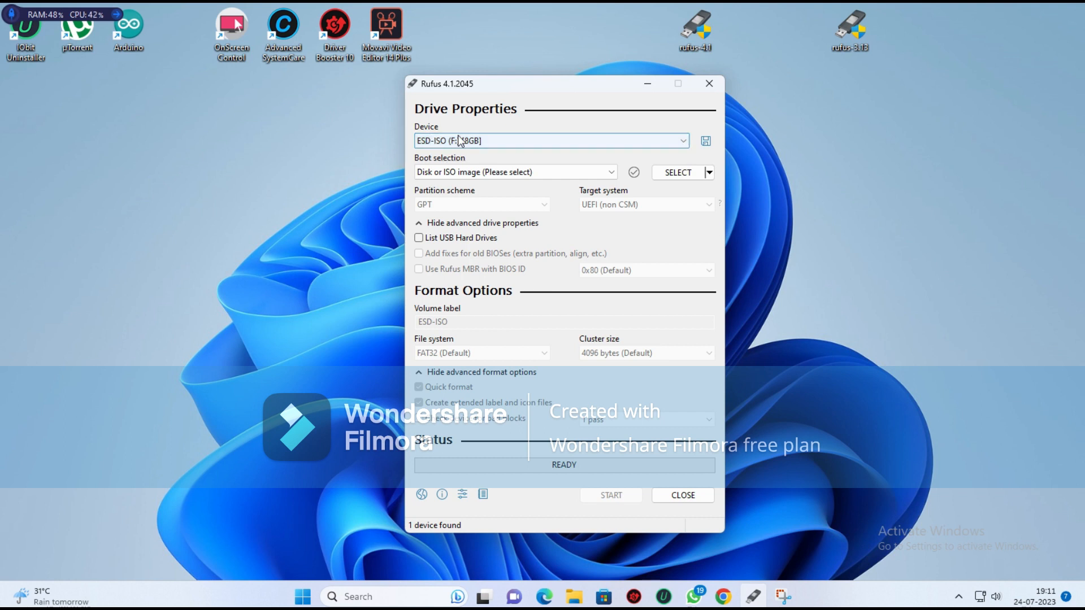
Switch to File Explorer and compare the ESD-ISO (F:) drive under This PC with the device selected in Rufus
{"action": "mouse_move", "coordinate": [579, 594]}
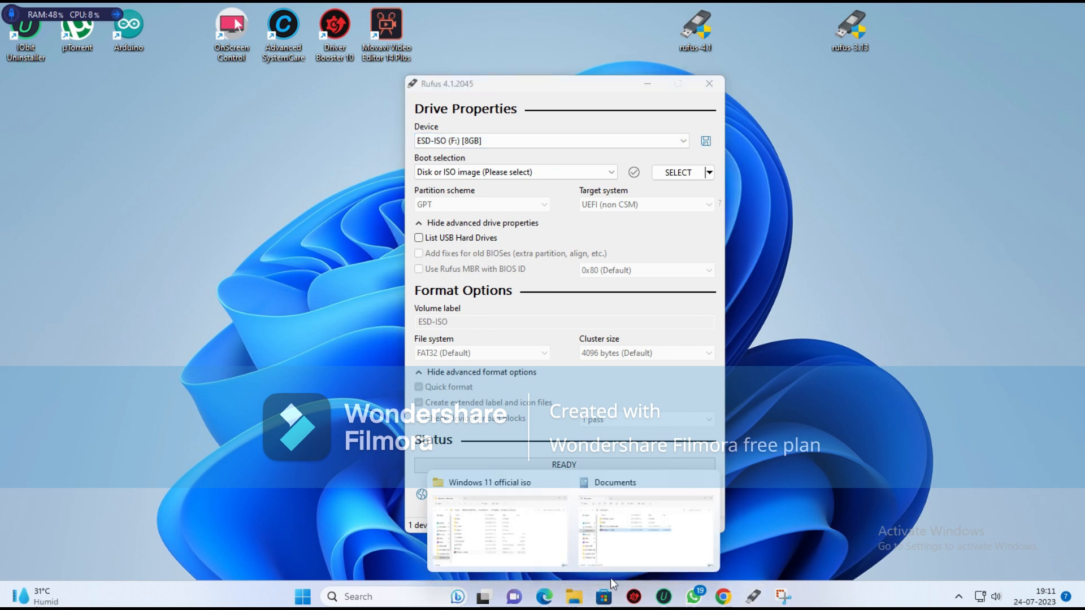
{"action": "left_click", "coordinate": [661, 560]}
{"action": "scroll", "coordinate": [283, 428], "scroll_direction": "down", "scroll_amount": 2}
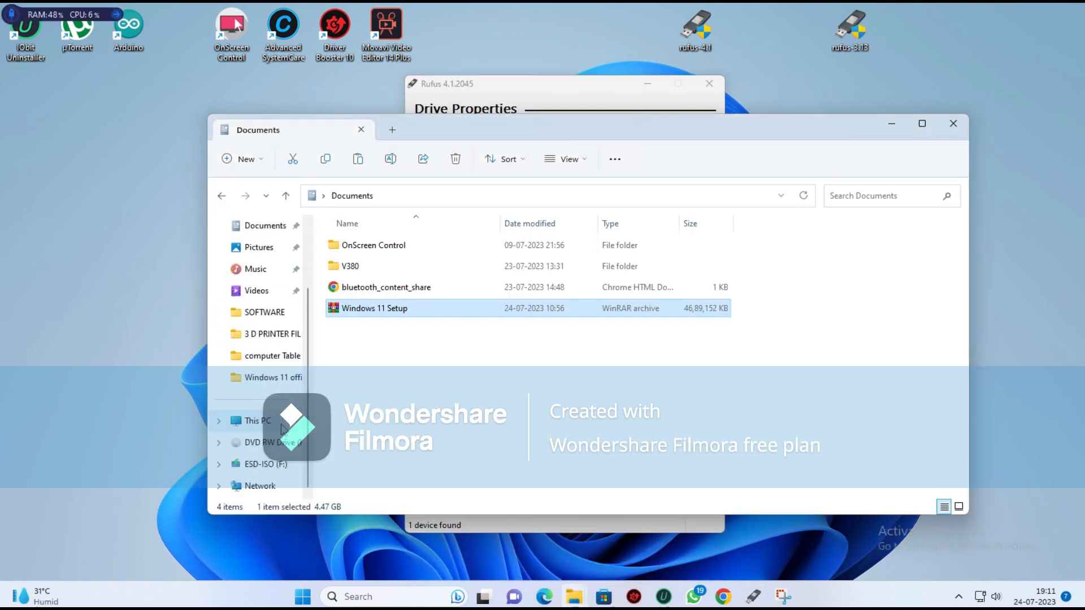
{"action": "left_click", "coordinate": [255, 421]}
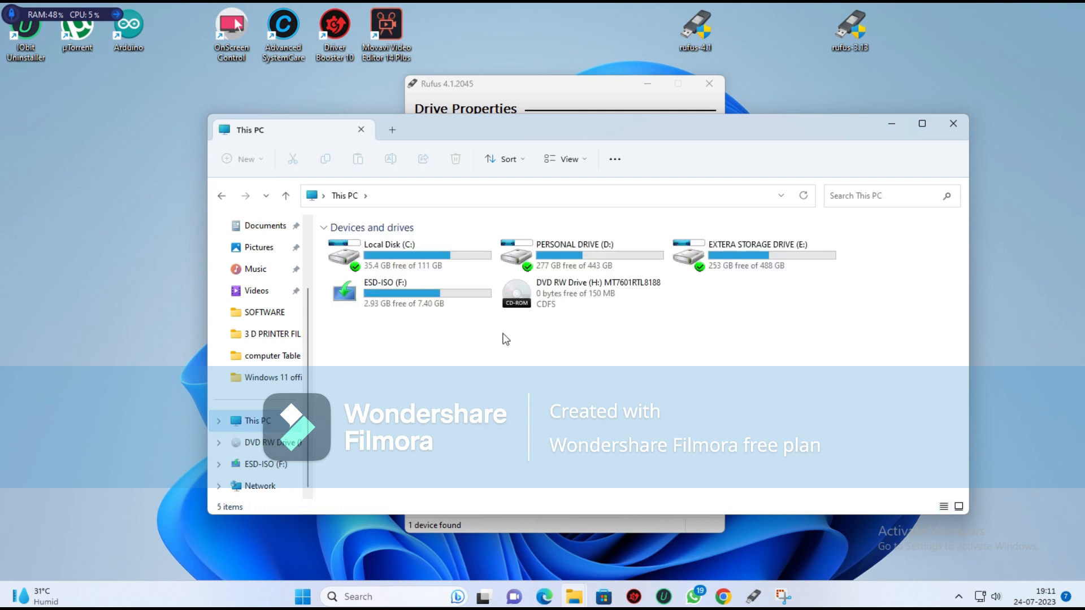
{"action": "left_click", "coordinate": [403, 309]}
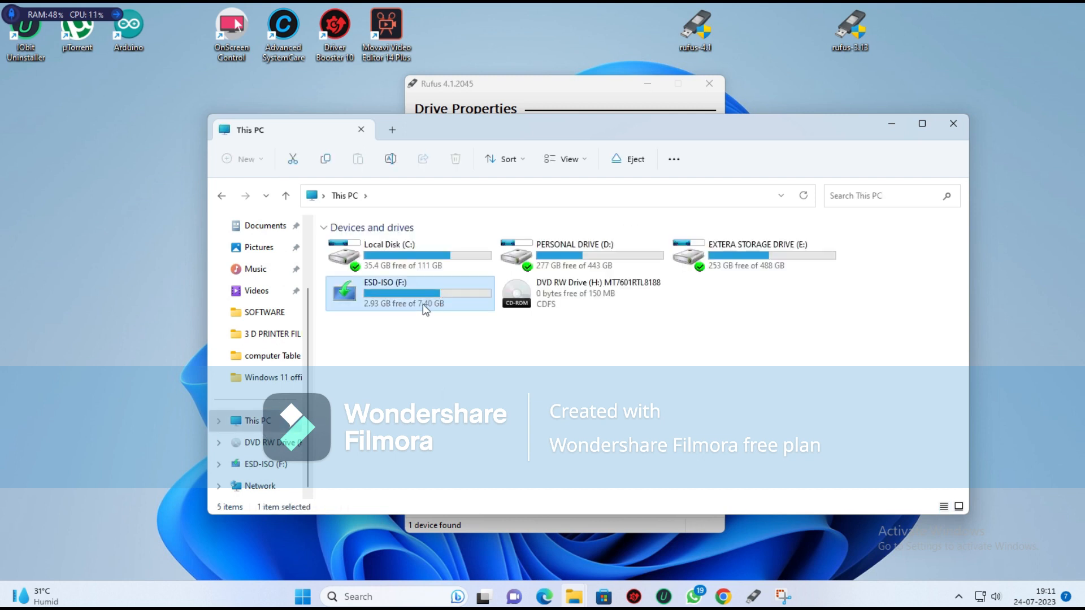
{"action": "left_click", "coordinate": [553, 95]}
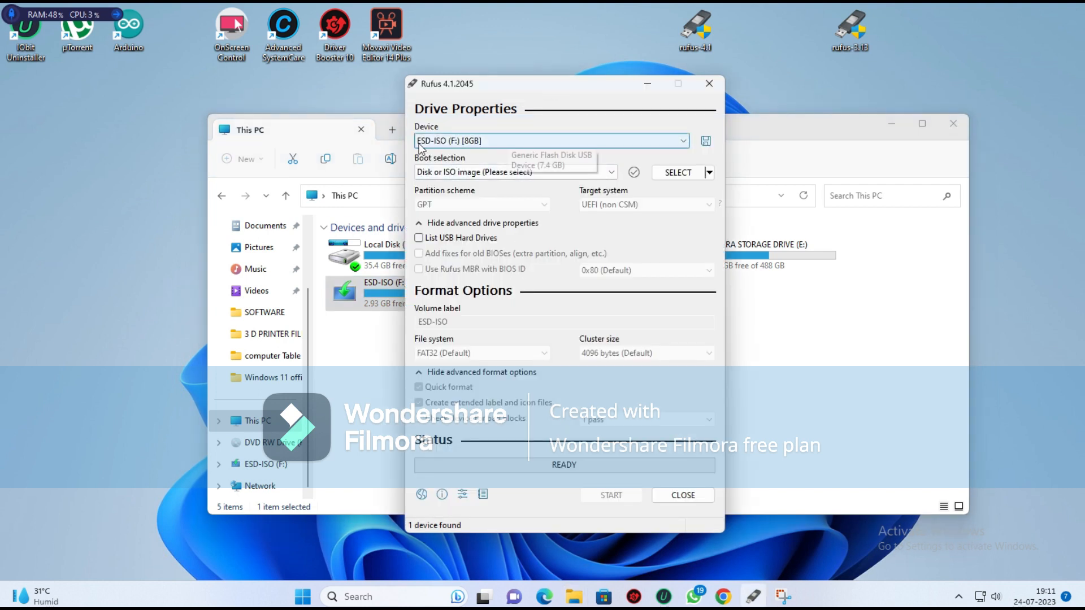
{"action": "left_click", "coordinate": [893, 124]}
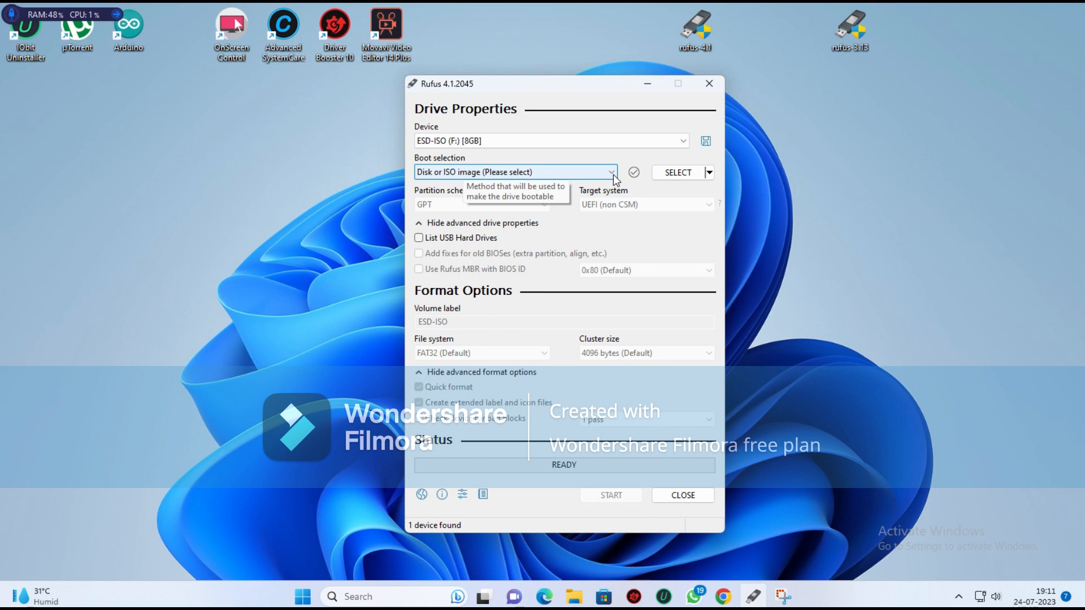
Load the Windows 11 Setup ISO from the Documents folder as the boot image
{"action": "left_click", "coordinate": [677, 172]}
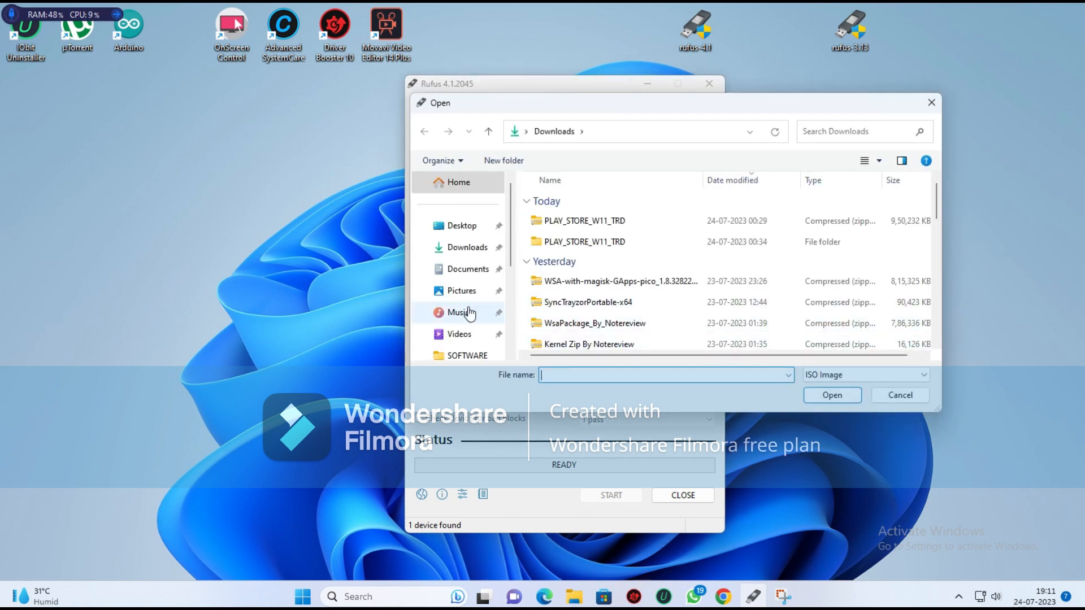
{"action": "left_click", "coordinate": [472, 270]}
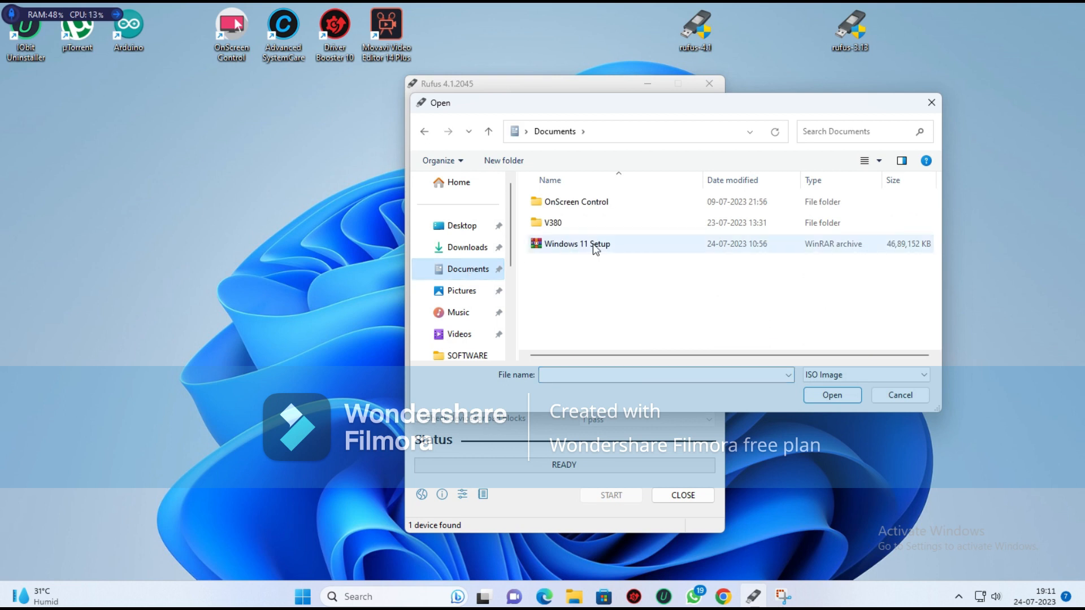
{"action": "left_click", "coordinate": [576, 244]}
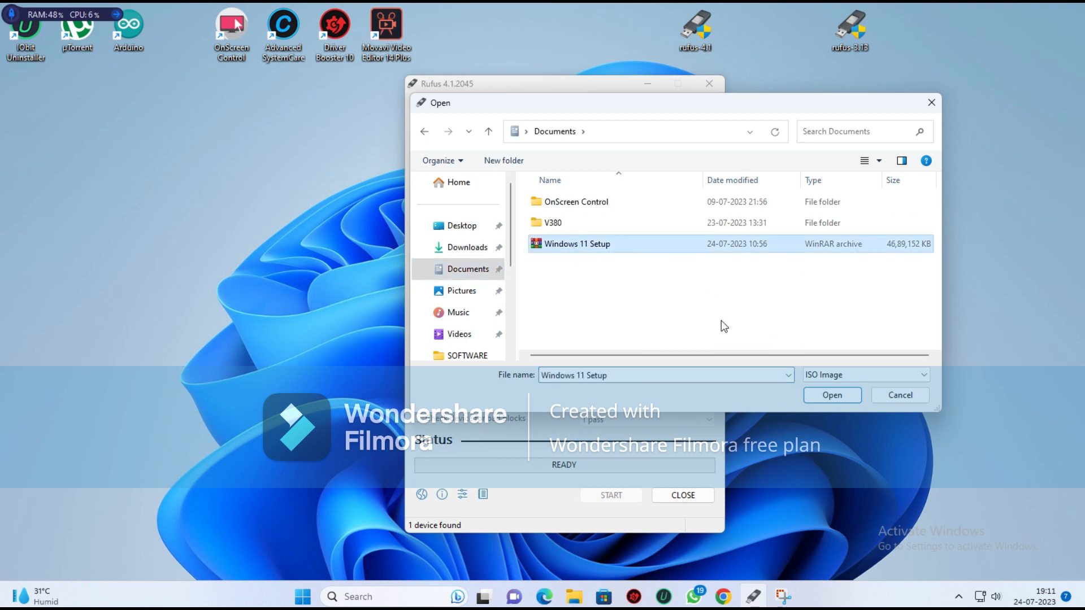
{"action": "left_click", "coordinate": [838, 399]}
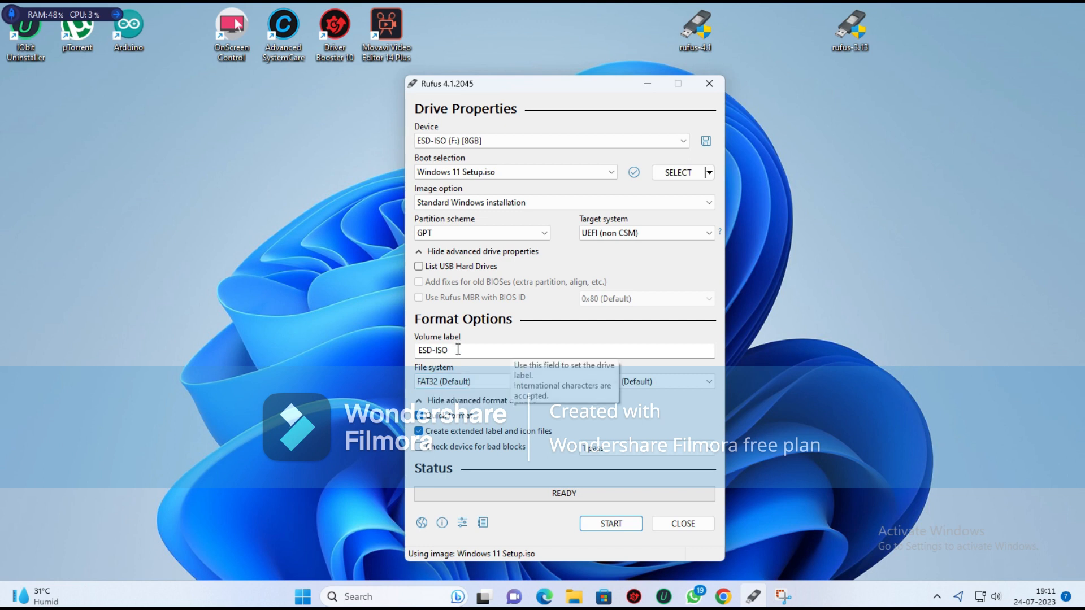
Set the volume label of the flash drive to WINDOWS 11 SETUP
{"action": "left_click_drag", "start_coordinate": [457, 349], "coordinate": [363, 349]}
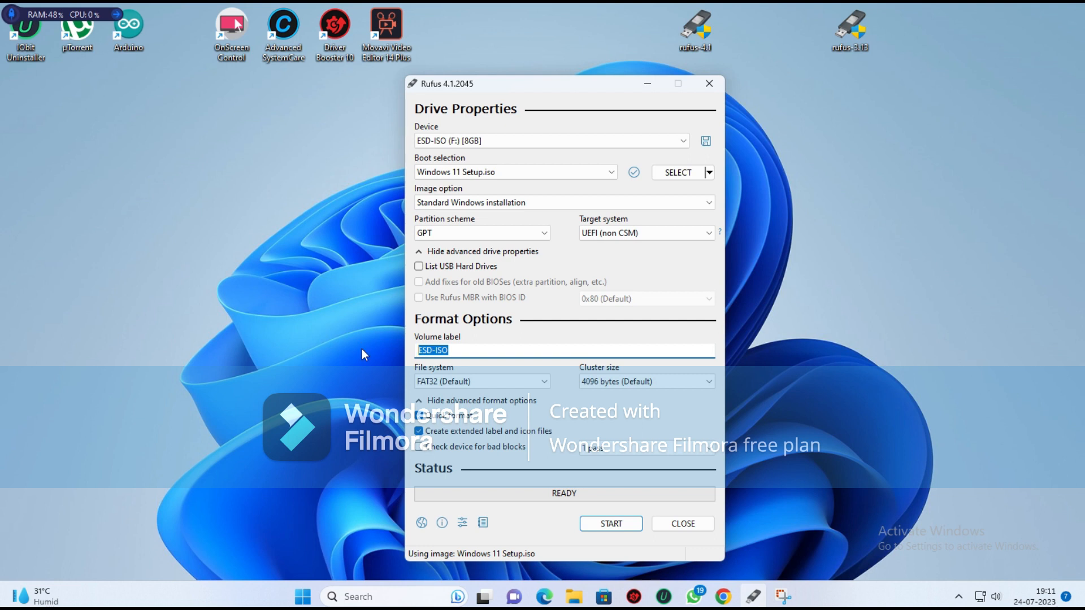
{"action": "type", "text": "win"}
{"action": "key", "text": "BackSpace"}
{"action": "key", "text": "BackSpace"}
{"action": "key", "text": "BackSpace"}
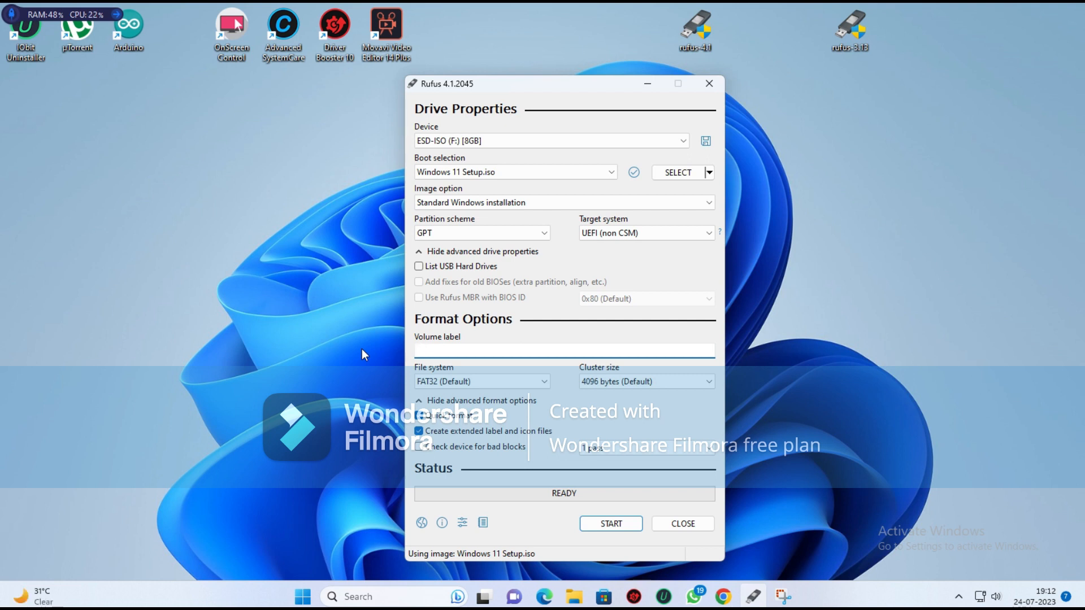
{"action": "type", "text": "WINDOWS 11 SETUP"}
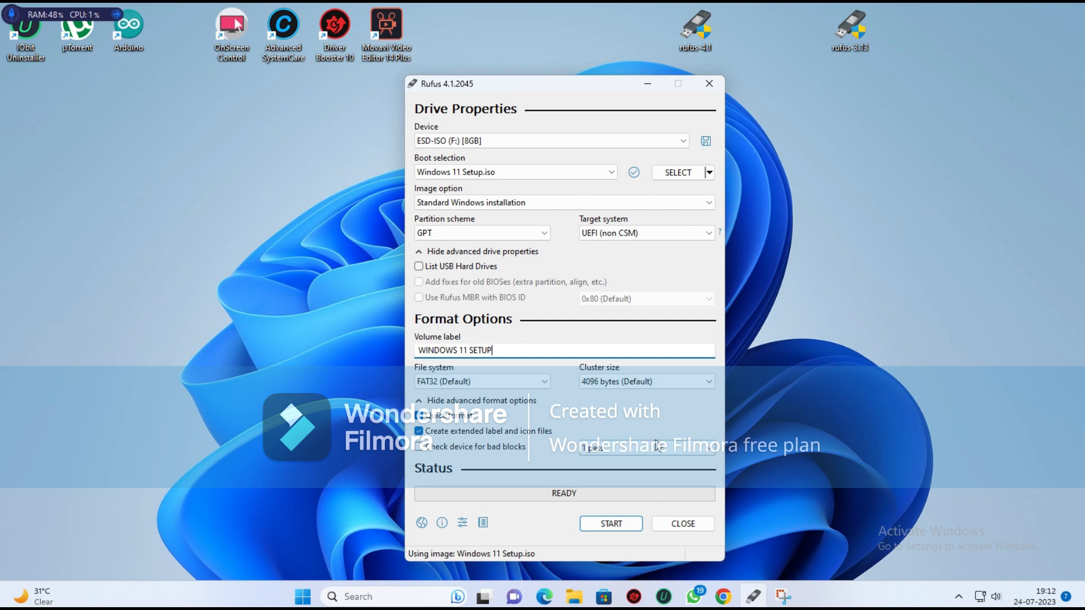
{"action": "left_click", "coordinate": [652, 413]}
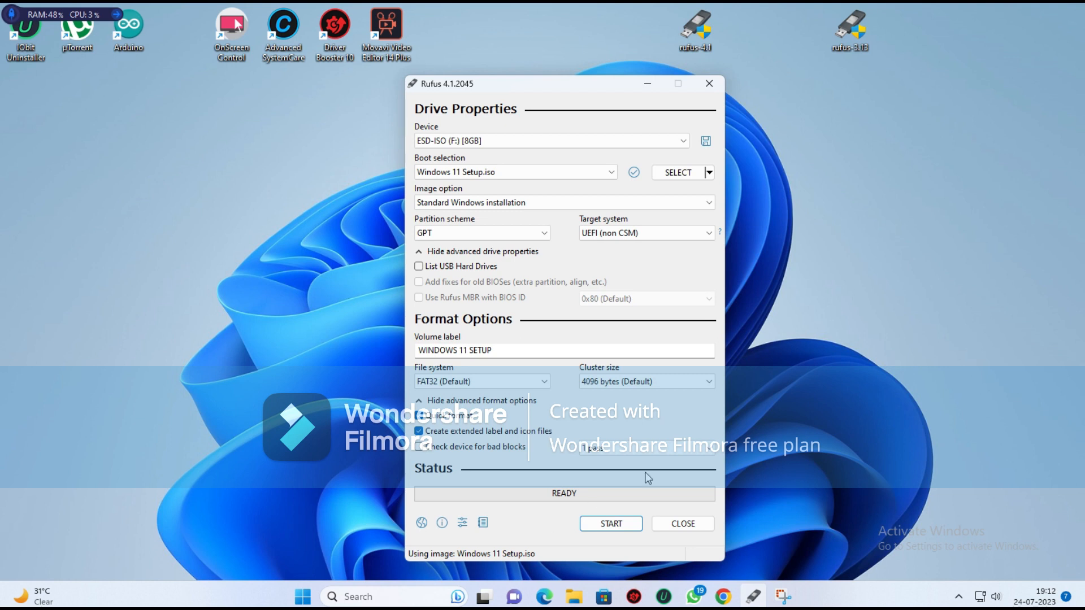
Write the drive with the 4GB+ RAM, Secure Boot, TPM 2.0 and online Microsoft account requirements removed, accepting data erasure, and close Rufus
{"action": "left_click", "coordinate": [611, 524]}
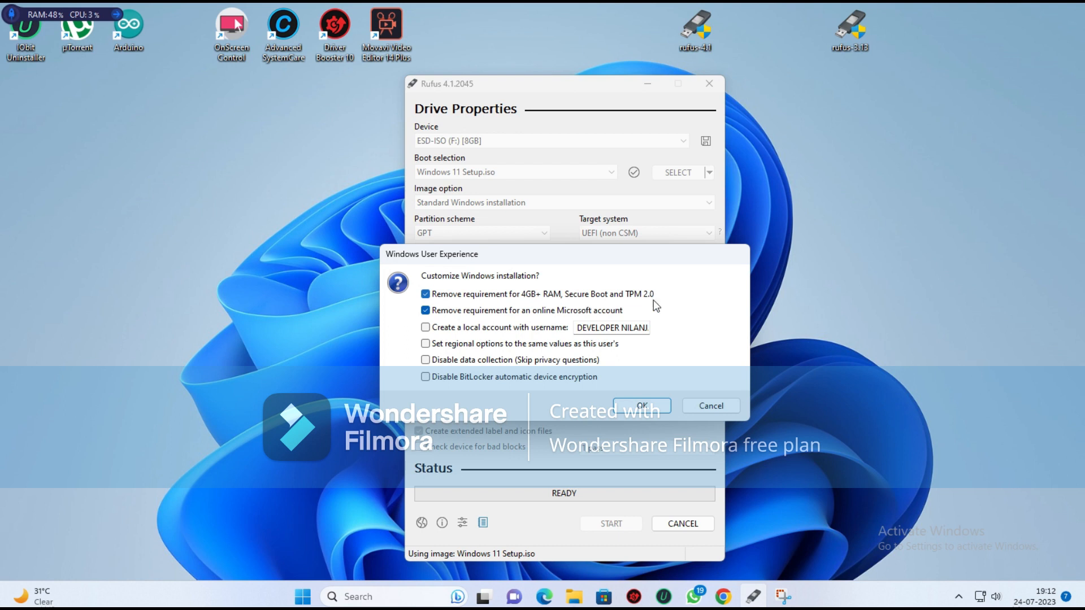
{"action": "left_click", "coordinate": [427, 295]}
{"action": "left_click", "coordinate": [426, 295]}
{"action": "left_click", "coordinate": [425, 312]}
{"action": "left_click", "coordinate": [425, 311]}
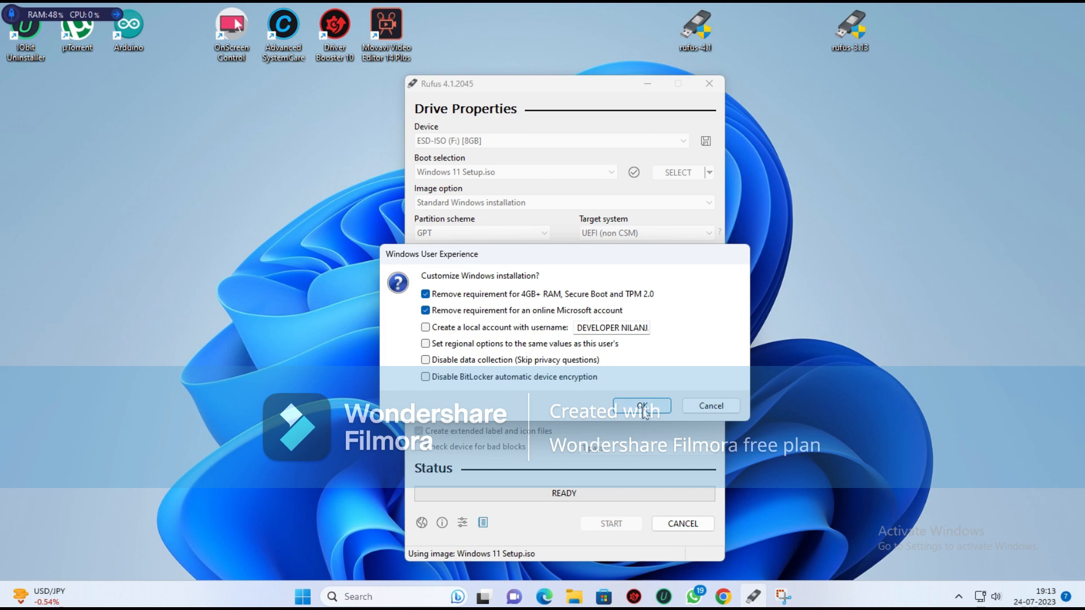
{"action": "left_click", "coordinate": [643, 407]}
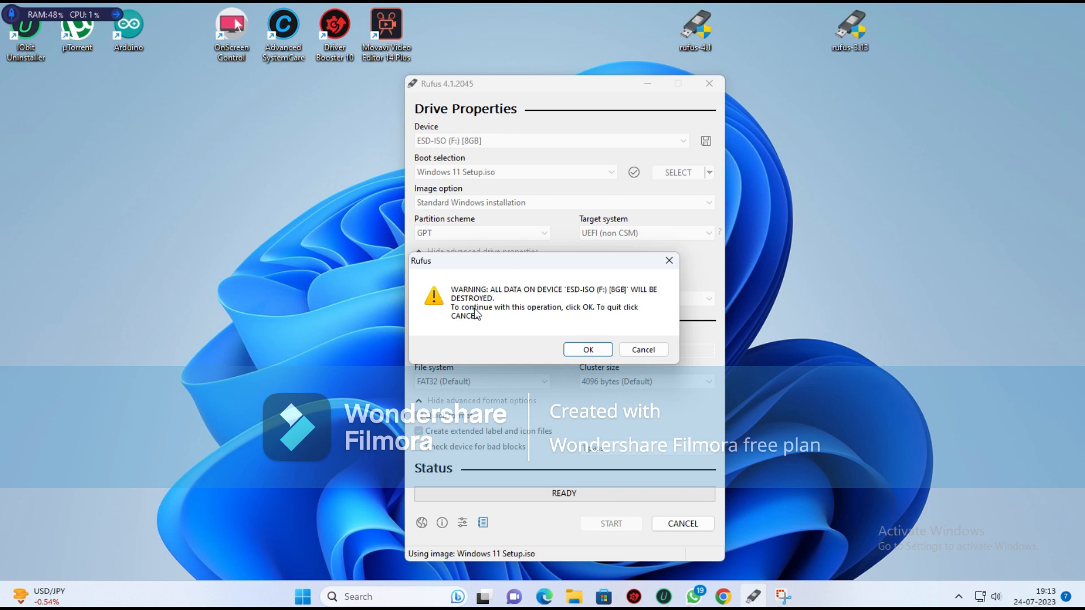
{"action": "left_click", "coordinate": [588, 349]}
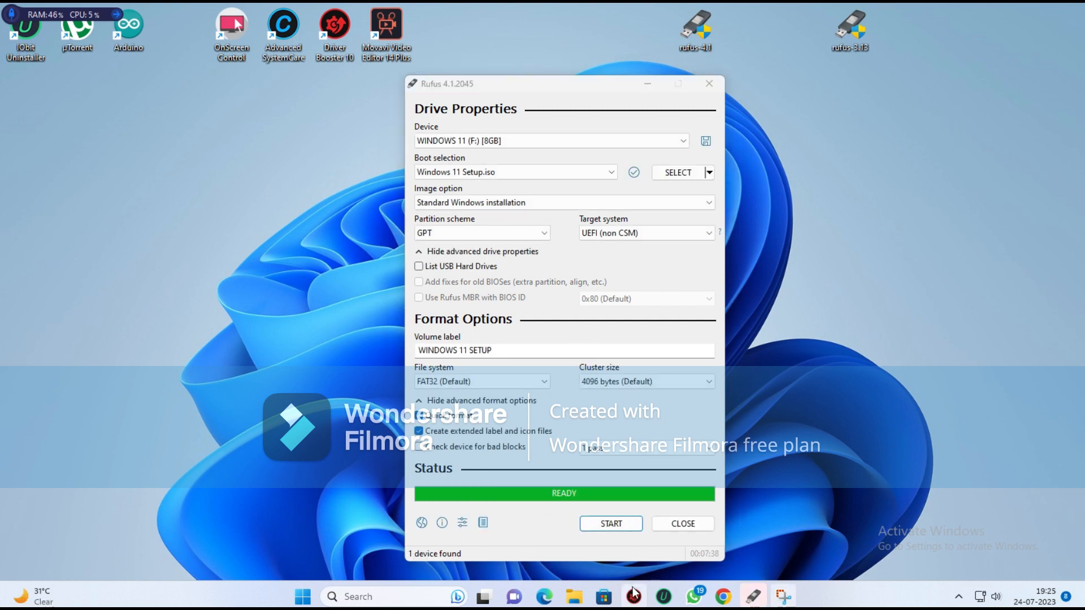
{"action": "left_click", "coordinate": [684, 524]}
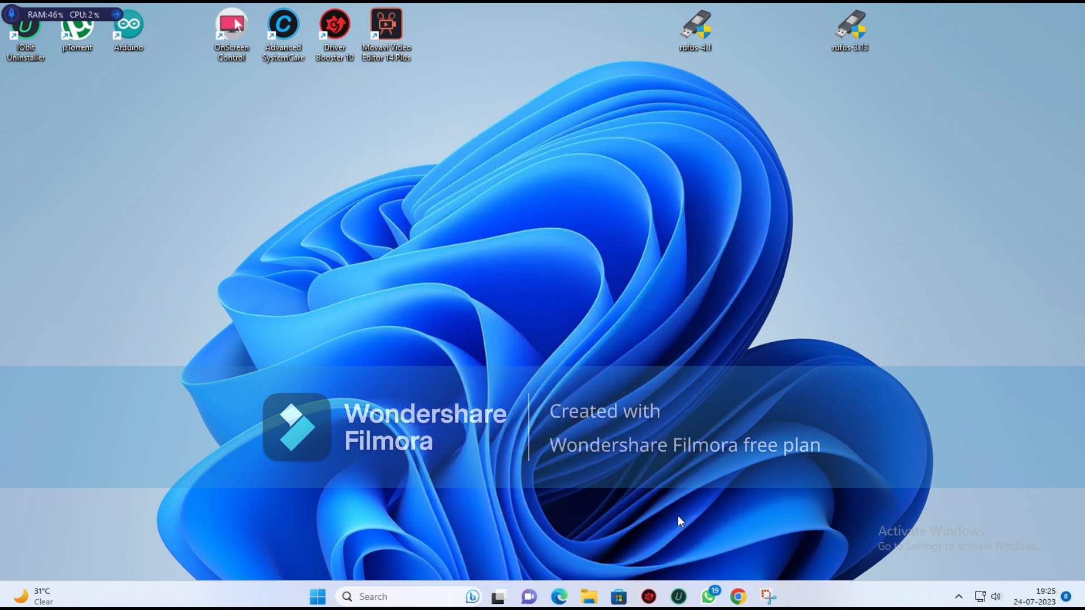
Switch to File Explorer and open the WINDOWS 11 (F:) drive to examine its files
{"action": "mouse_move", "coordinate": [589, 596]}
{"action": "left_click", "coordinate": [673, 542]}
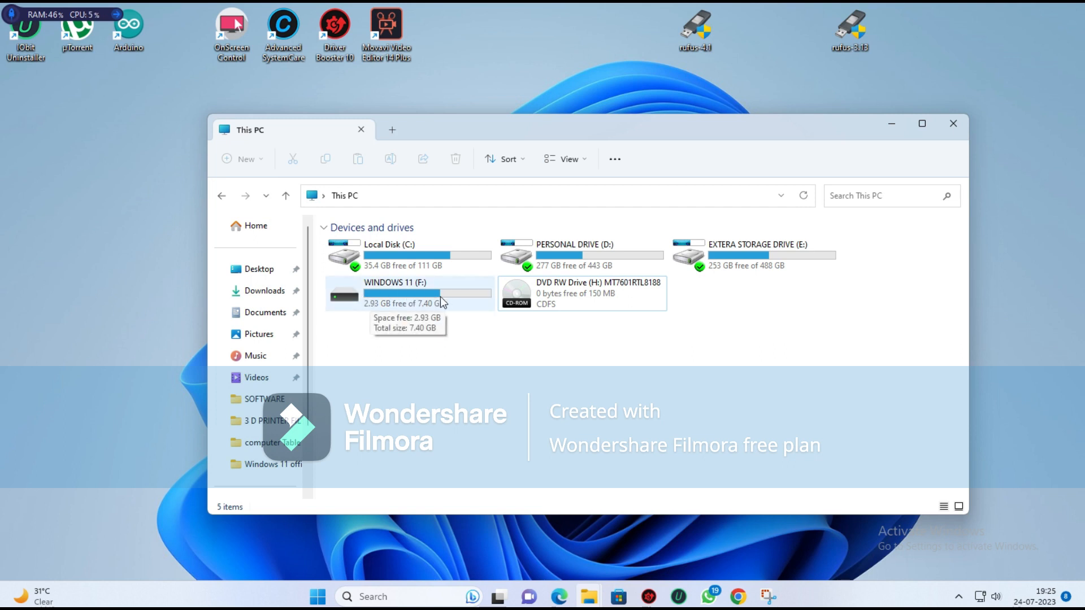
{"action": "right_click", "coordinate": [396, 302]}
{"action": "key", "text": "Escape"}
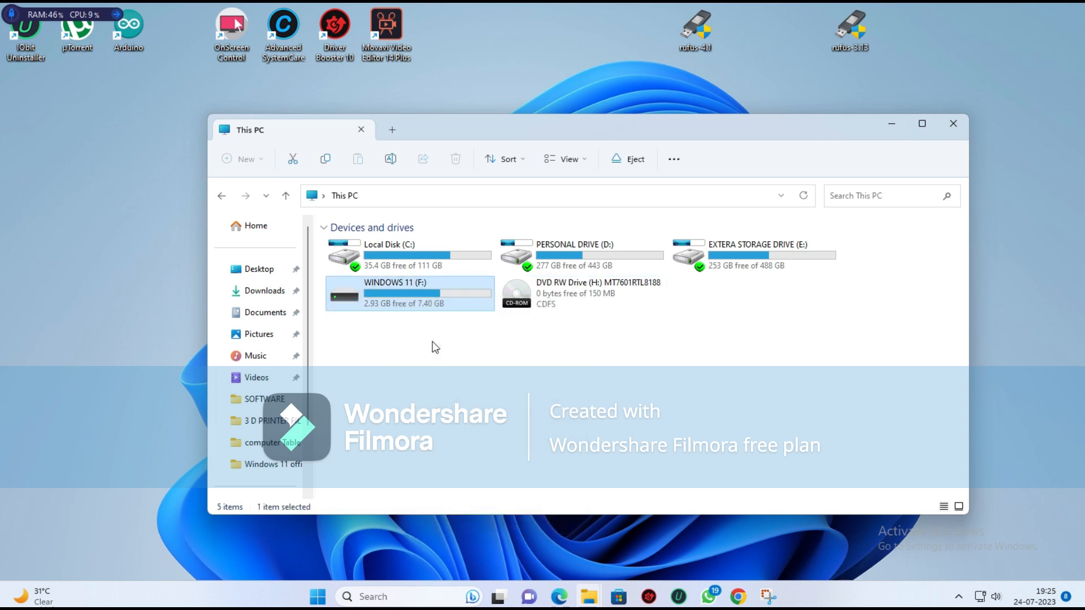
{"action": "key", "text": "Return"}
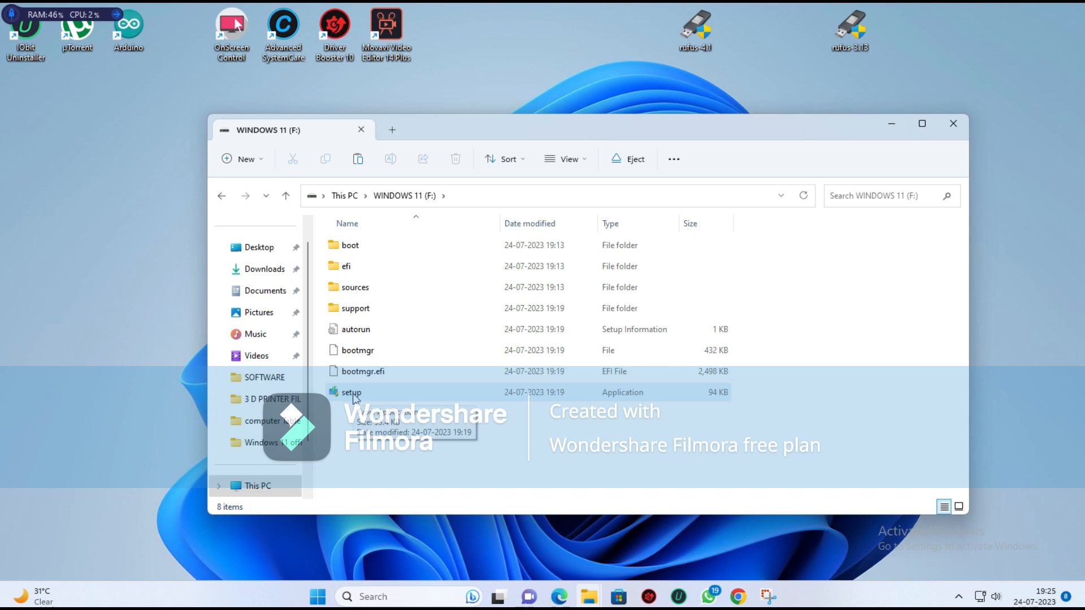
Run the setup application from the flash drive to check the Windows 11 installer, and quit it without installing
{"action": "double_click", "coordinate": [353, 395]}
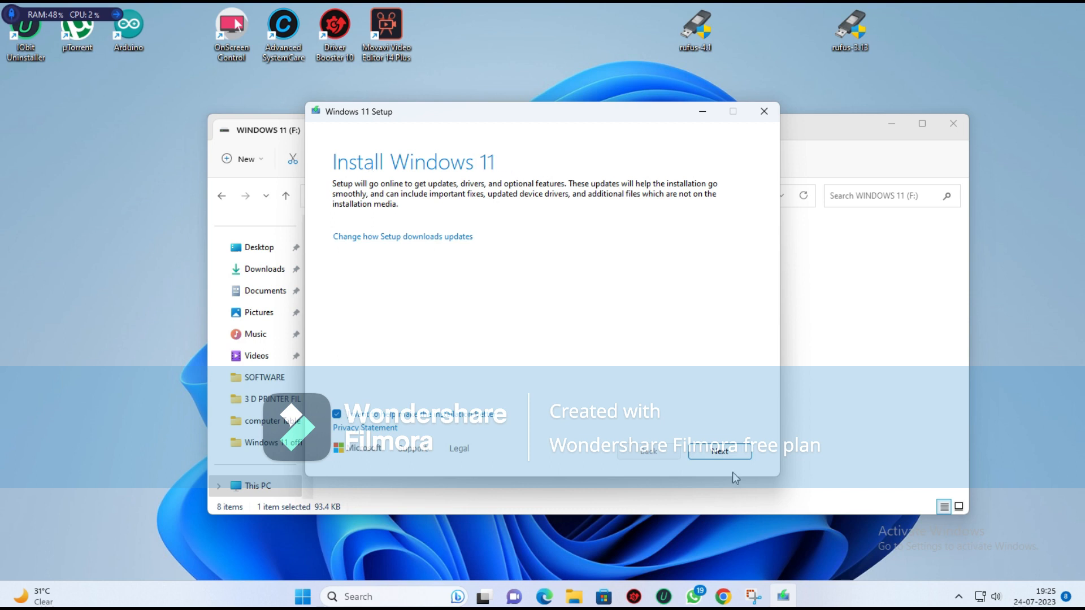
{"action": "left_click", "coordinate": [761, 108]}
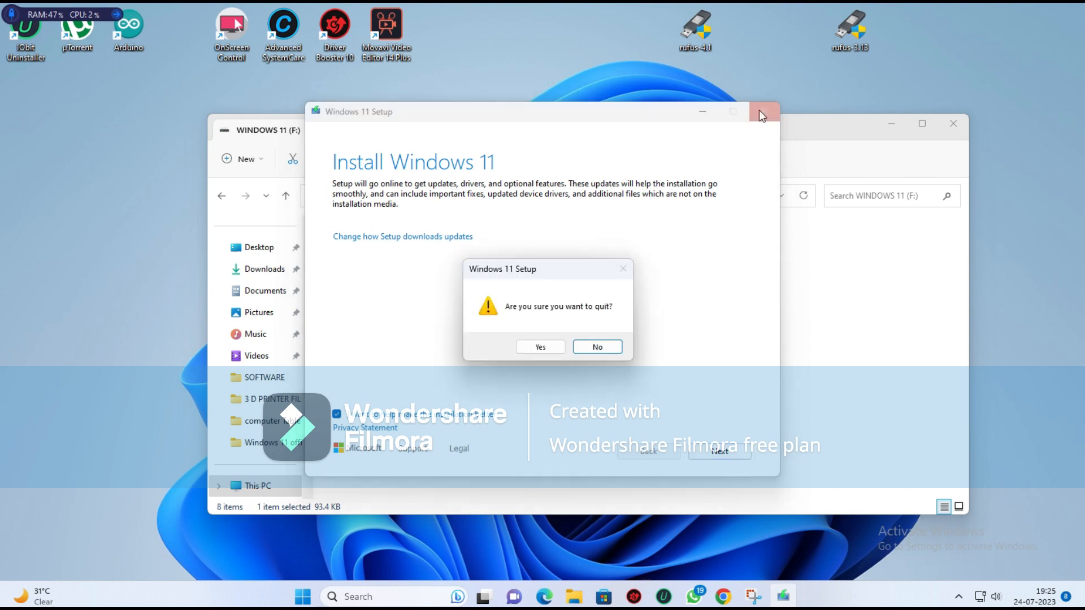
{"action": "left_click", "coordinate": [537, 346]}
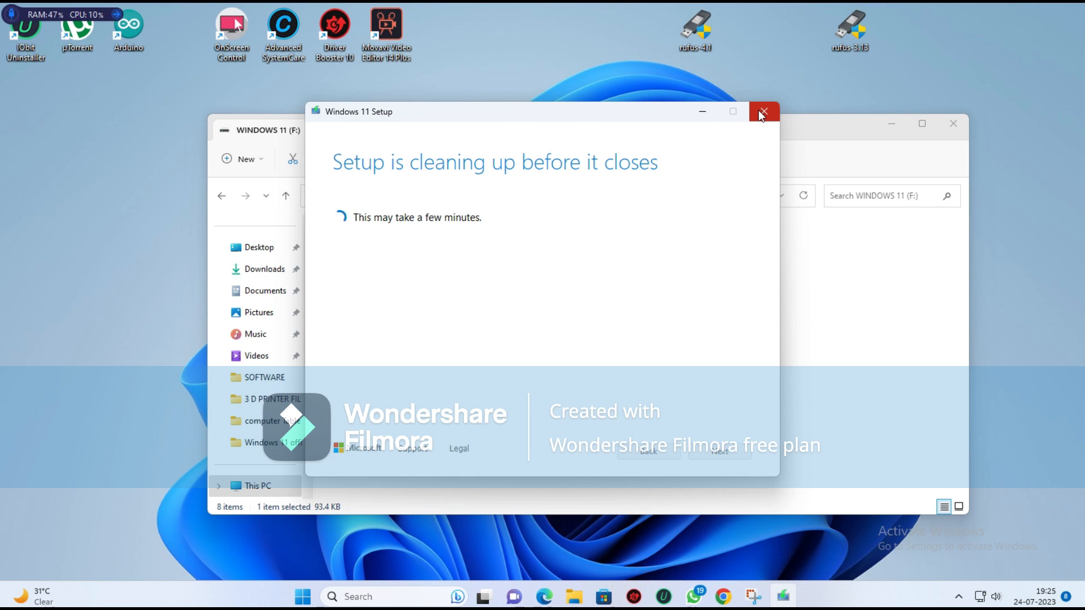